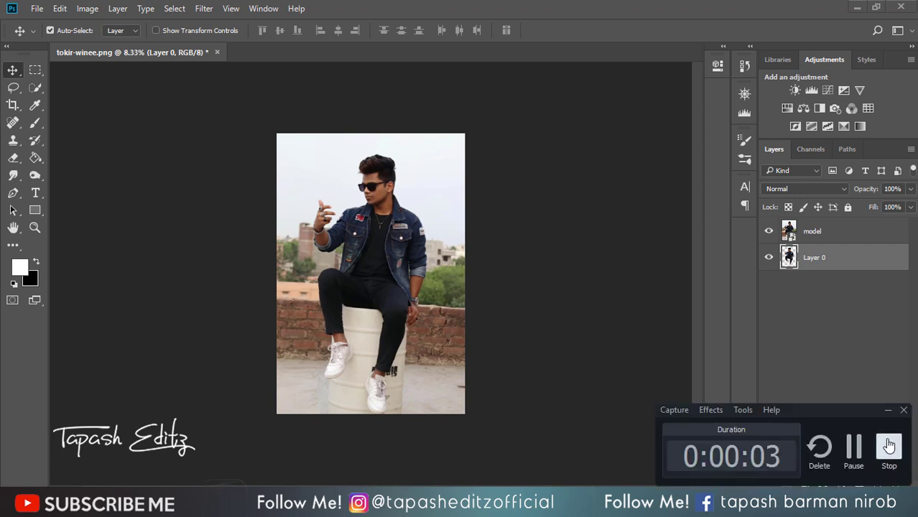
# - Hide the model layer and move it below Layer 0 in the layer stack
pyautogui.click(767, 232)
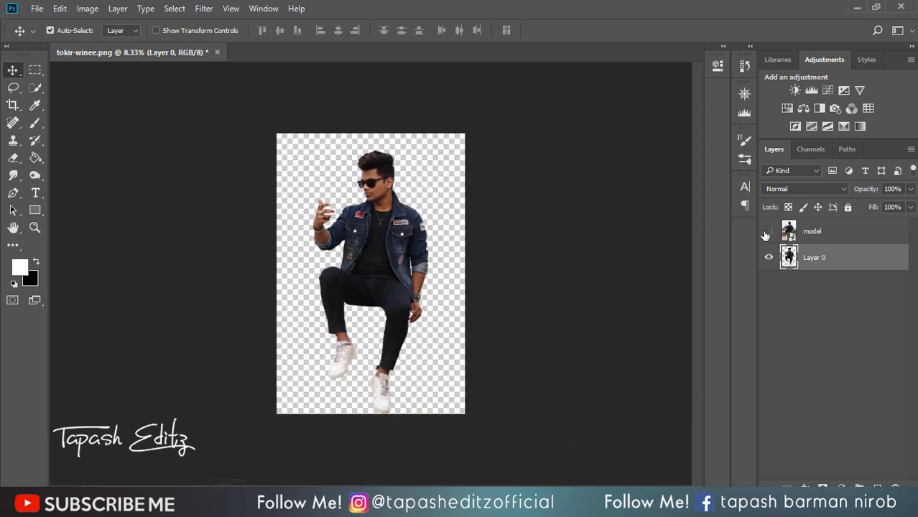
pyautogui.click(767, 232)
pyautogui.click(767, 232)
pyautogui.moveTo(810, 231); pyautogui.dragTo(843, 353)
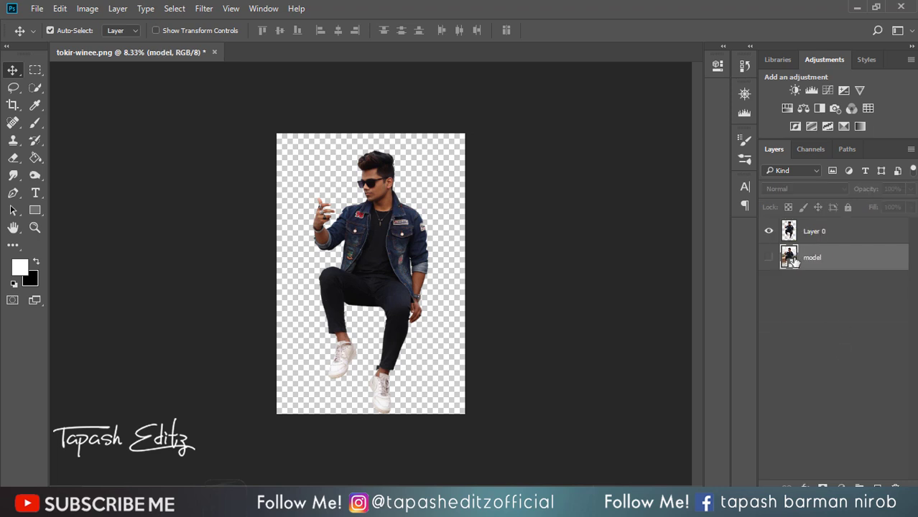
# - Enlarge the canvas around the cut-out man with the Crop tool, widening it on both sides
pyautogui.press('c')
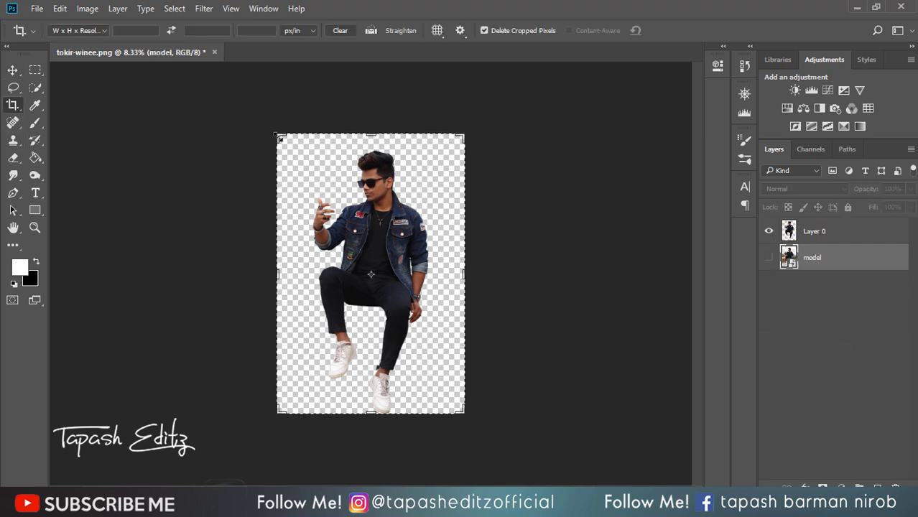
pyautogui.moveTo(278, 135); pyautogui.dragTo(267, 135)
pyautogui.moveTo(480, 131); pyautogui.dragTo(494, 123)
pyautogui.click(679, 31)
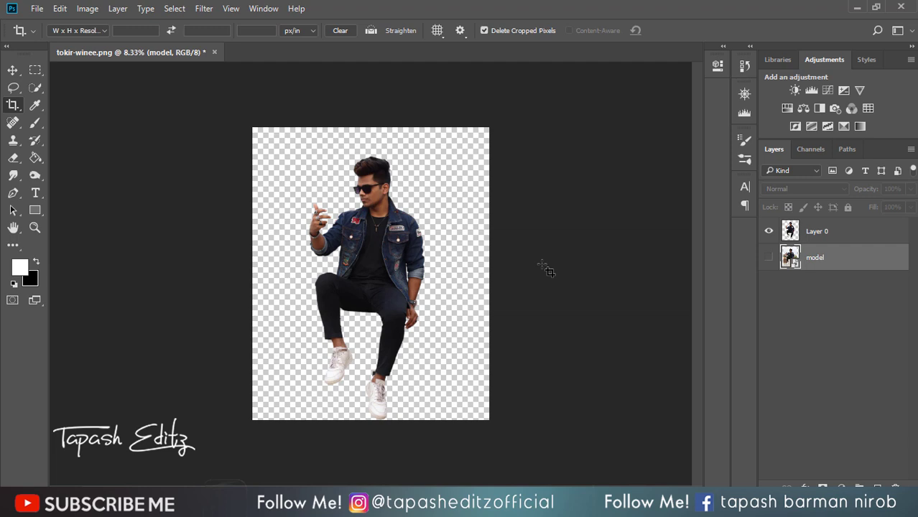
# - Place the car-background-wine image from its folder as a layer between Layer 0 and the model layer
pyautogui.click(37, 9)
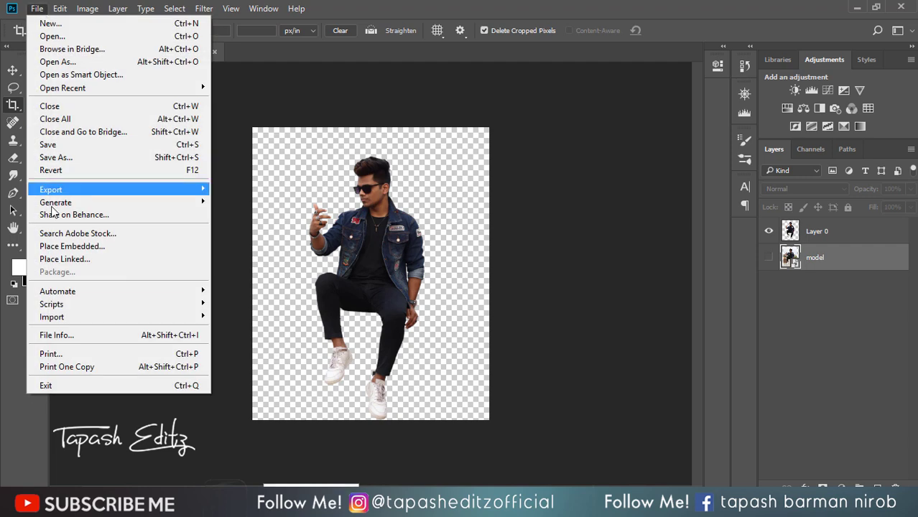
pyautogui.click(106, 480)
pyautogui.moveTo(180, 168); pyautogui.dragTo(413, 332)
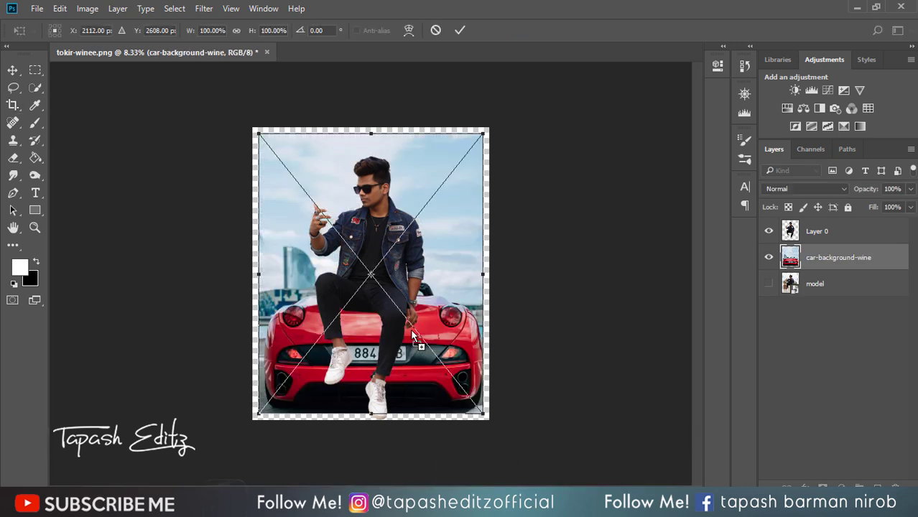
pyautogui.press('c')
pyautogui.click(458, 31)
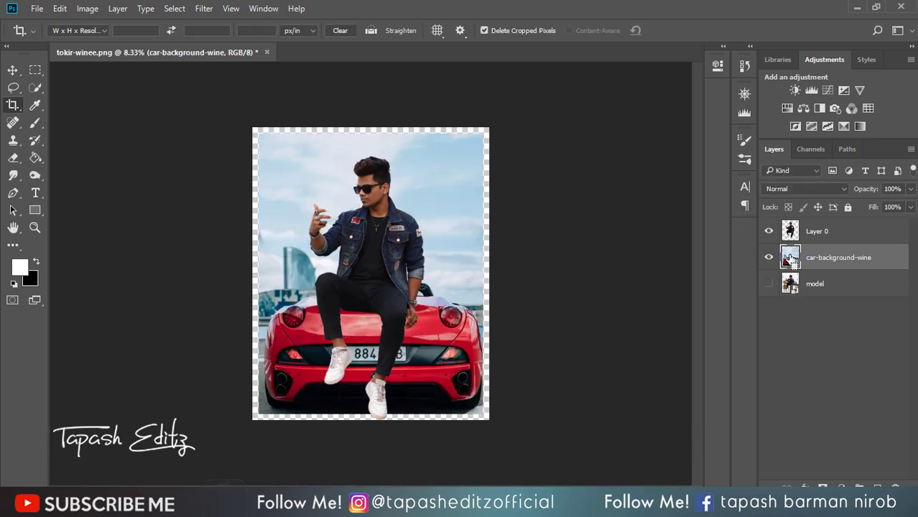
# - Crop the canvas to the edges of the car-background-wine image, removing the transparent border
pyautogui.click(13, 106)
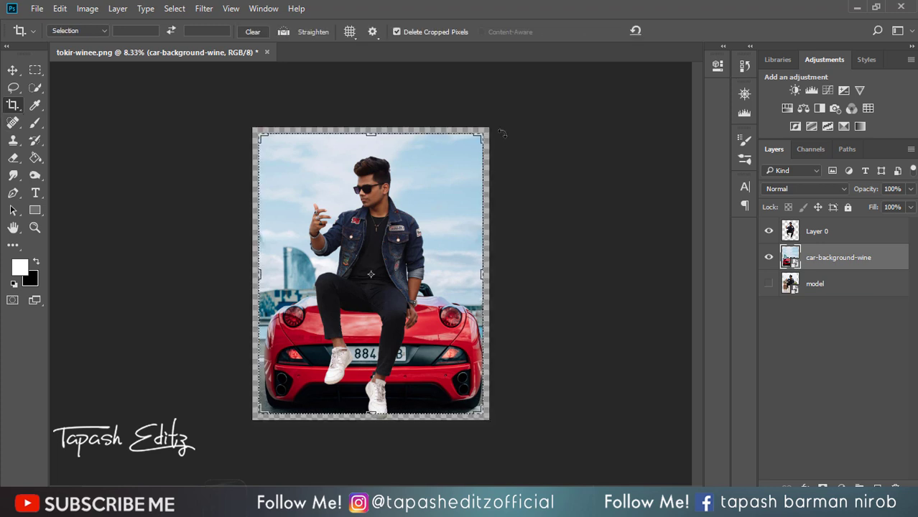
pyautogui.click(501, 133)
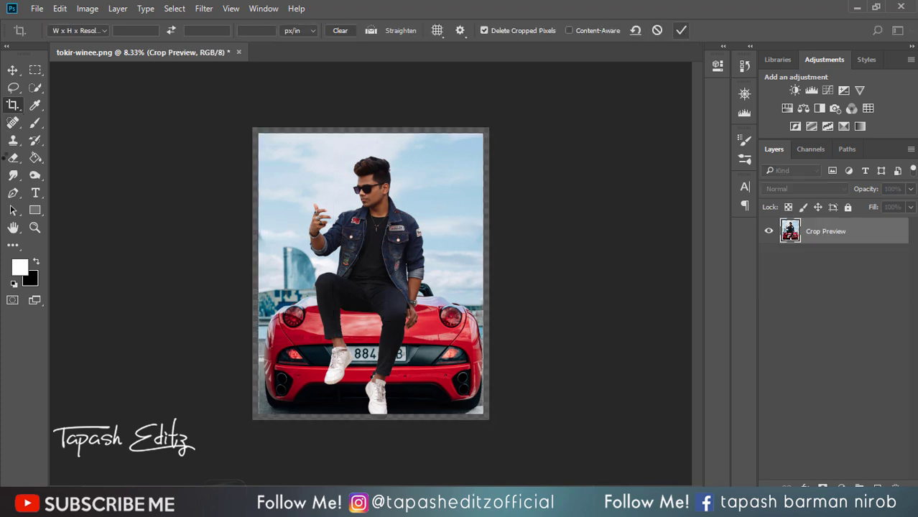
pyautogui.press('Return')
# - Scale the cut-out man on Layer 0 down to about 65.7% using transform controls and position him over the car's rear
pyautogui.click(818, 233)
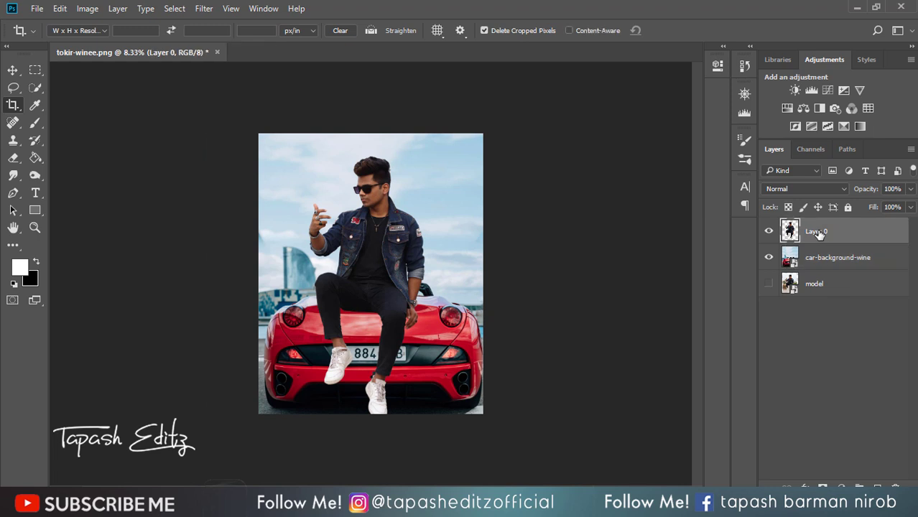
pyautogui.click(12, 70)
pyautogui.moveTo(409, 253); pyautogui.dragTo(394, 253)
pyautogui.click(157, 30)
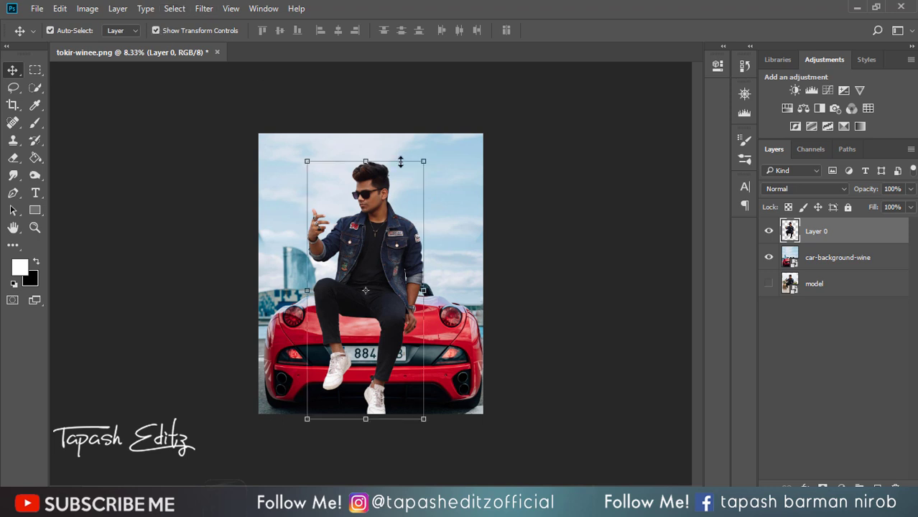
pyautogui.moveTo(426, 162); pyautogui.dragTo(388, 241)
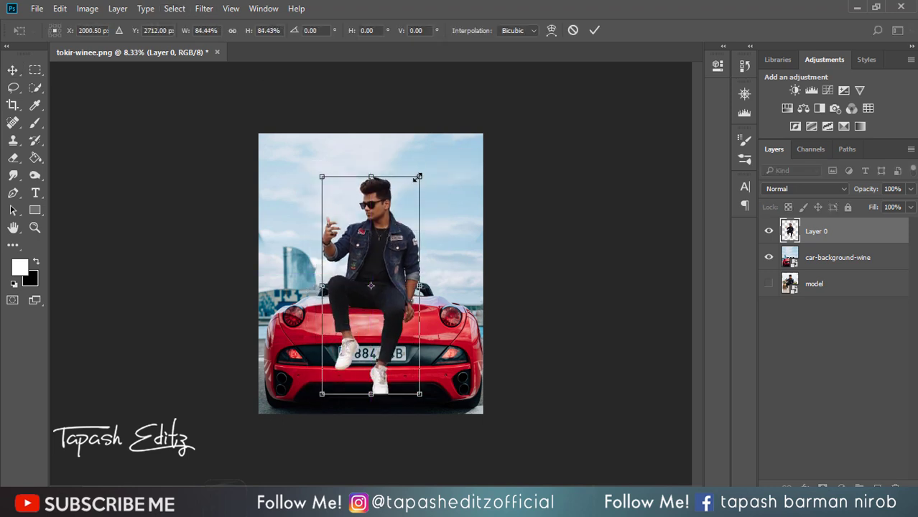
pyautogui.moveTo(419, 177); pyautogui.dragTo(413, 194)
pyautogui.moveTo(386, 244); pyautogui.dragTo(384, 252)
pyautogui.moveTo(419, 194); pyautogui.dragTo(409, 208)
pyautogui.moveTo(393, 243); pyautogui.dragTo(398, 247)
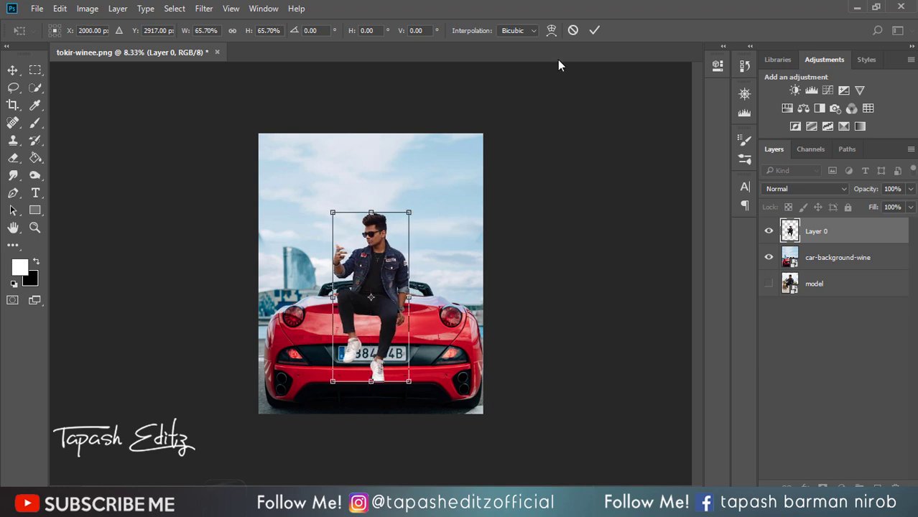
pyautogui.click(594, 30)
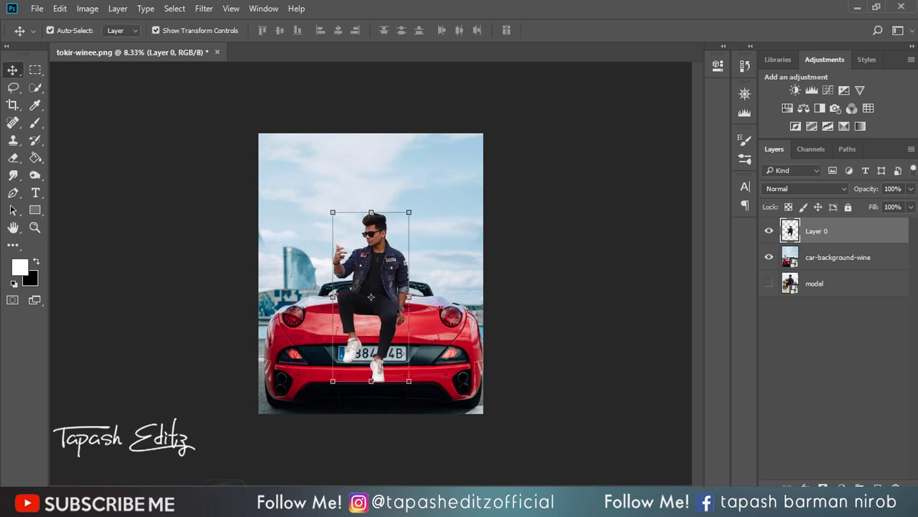
pyautogui.click(851, 448)
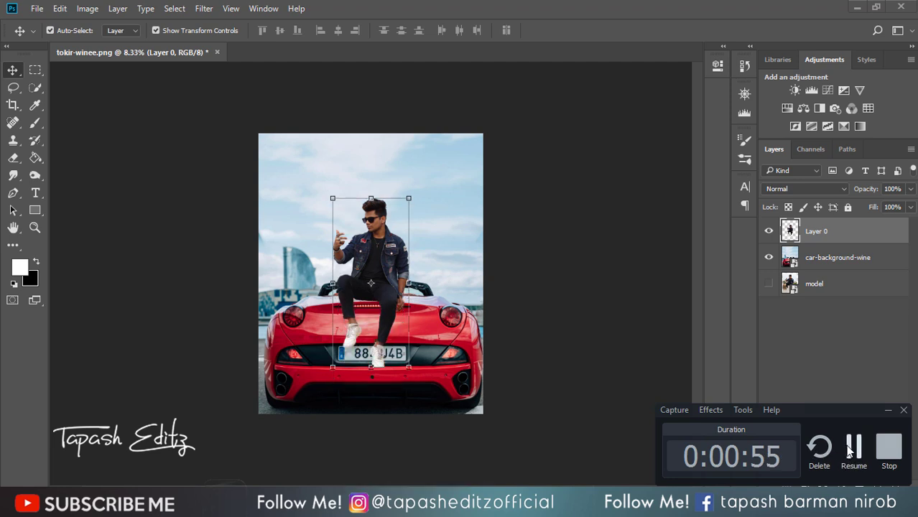
pyautogui.click(852, 449)
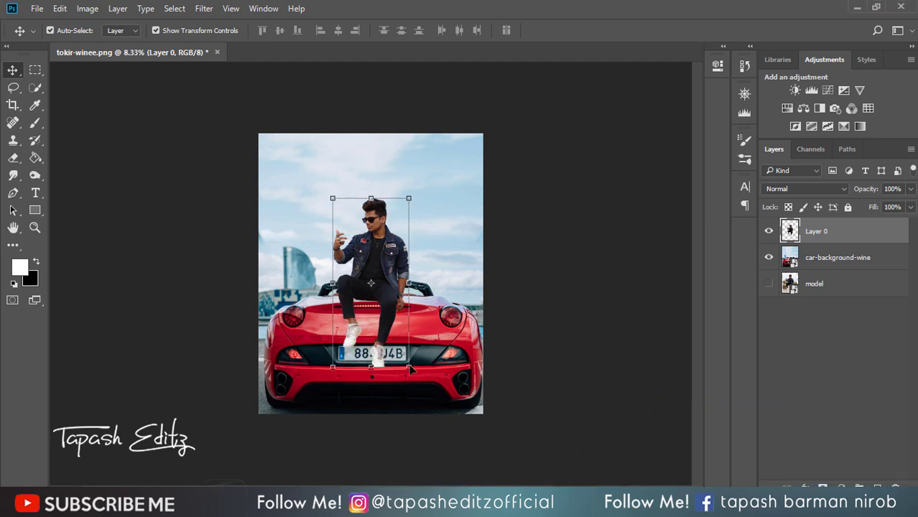
# - Enlarge the man on Layer 0 to about 117.4% and centre him horizontally so he sits on the car's rear deck
pyautogui.hotkey('ctrl', '+')
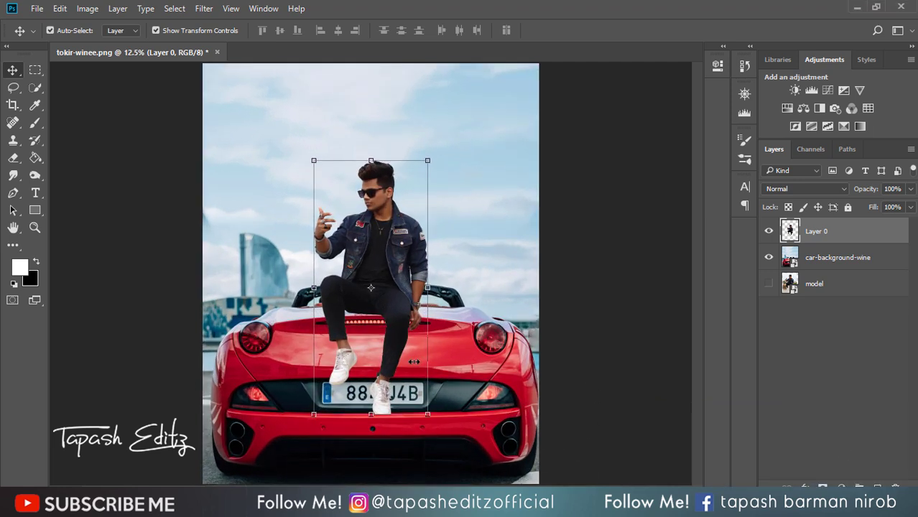
pyautogui.moveTo(427, 414); pyautogui.dragTo(446, 429)
pyautogui.moveTo(379, 295)
pyautogui.mouseDown()
pyautogui.moveTo(385, 303)
pyautogui.moveTo(384, 295)
pyautogui.mouseUp()
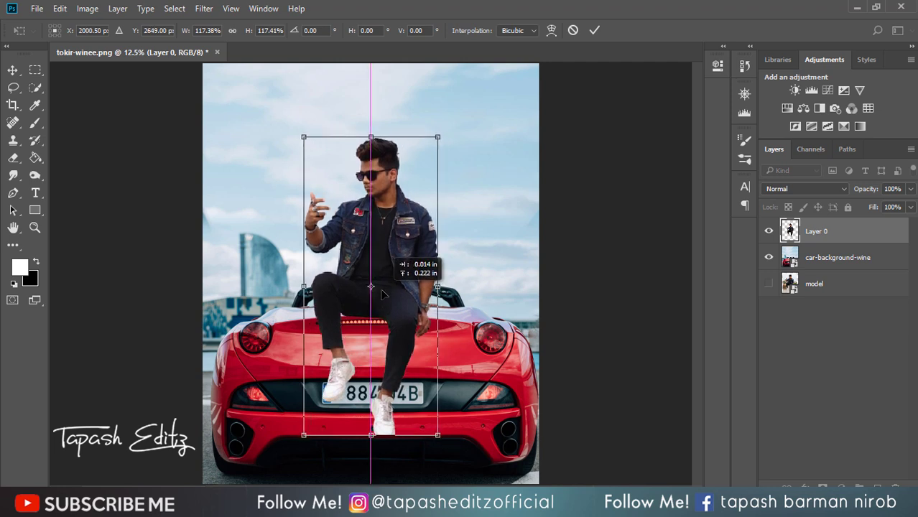
pyautogui.moveTo(384, 293); pyautogui.dragTo(384, 293)
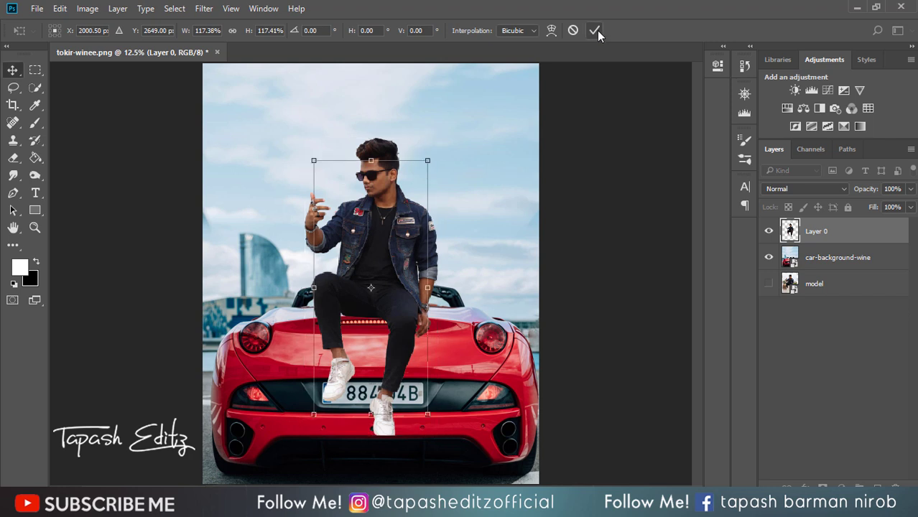
pyautogui.click(596, 30)
# - Crop the canvas inward on both sides, trimming the outer edges of the car
pyautogui.hotkey('ctrl', '-')
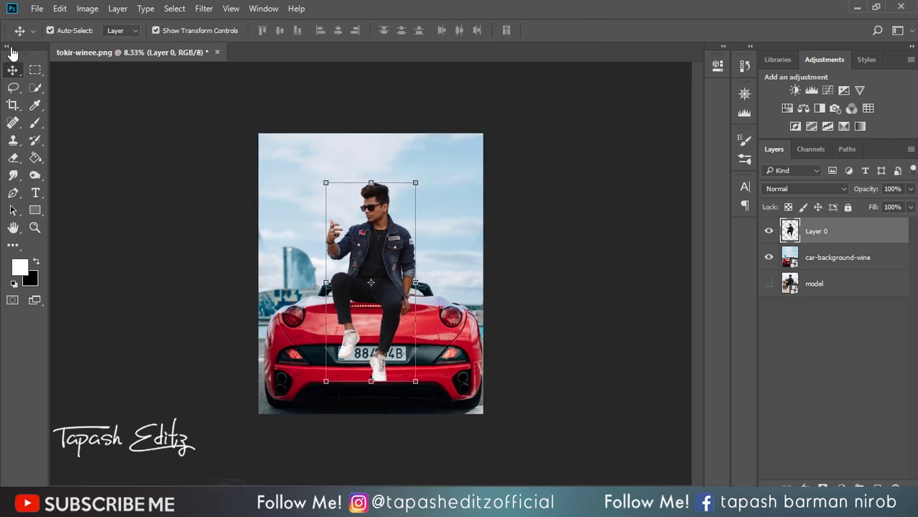
pyautogui.click(12, 105)
pyautogui.moveTo(255, 130); pyautogui.dragTo(265, 132)
pyautogui.moveTo(477, 129); pyautogui.dragTo(467, 133)
pyautogui.click(680, 31)
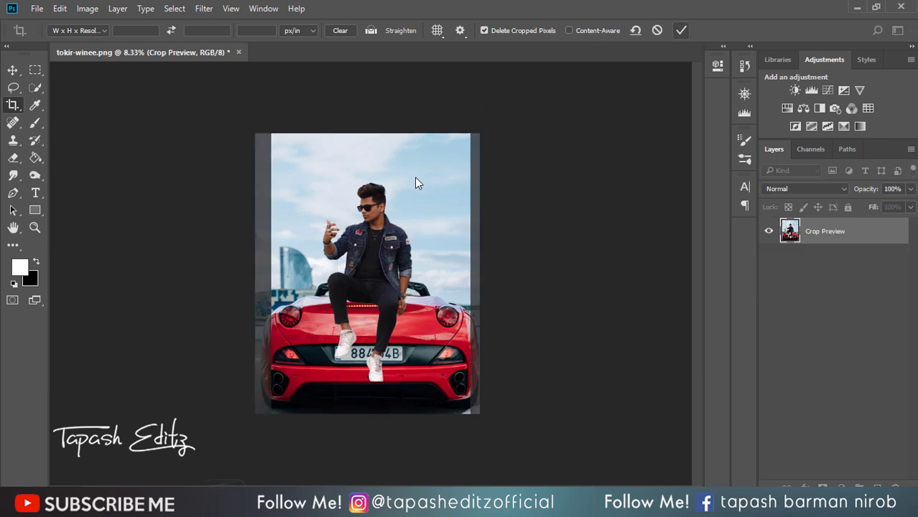
# - Add a new empty layer directly above the car-background-wine layer
pyautogui.hotkey('ctrl', '+')
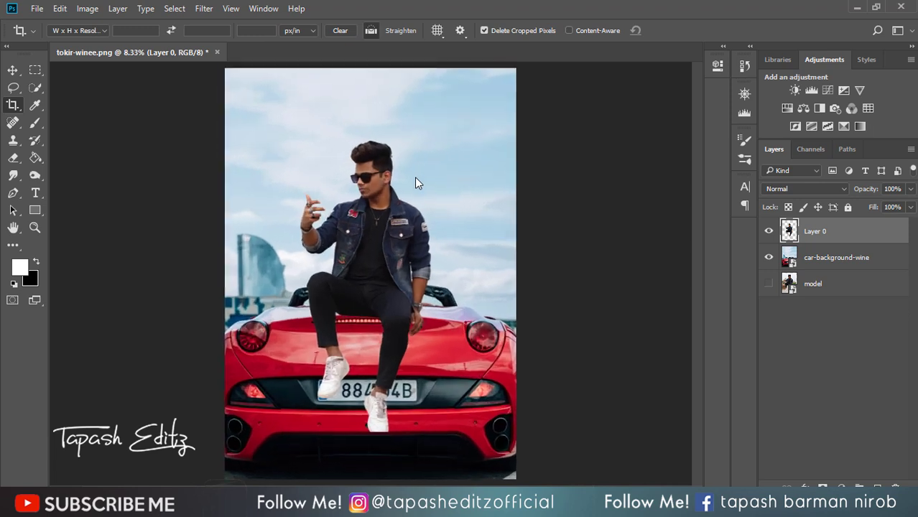
pyautogui.click(860, 263)
pyautogui.click(877, 486)
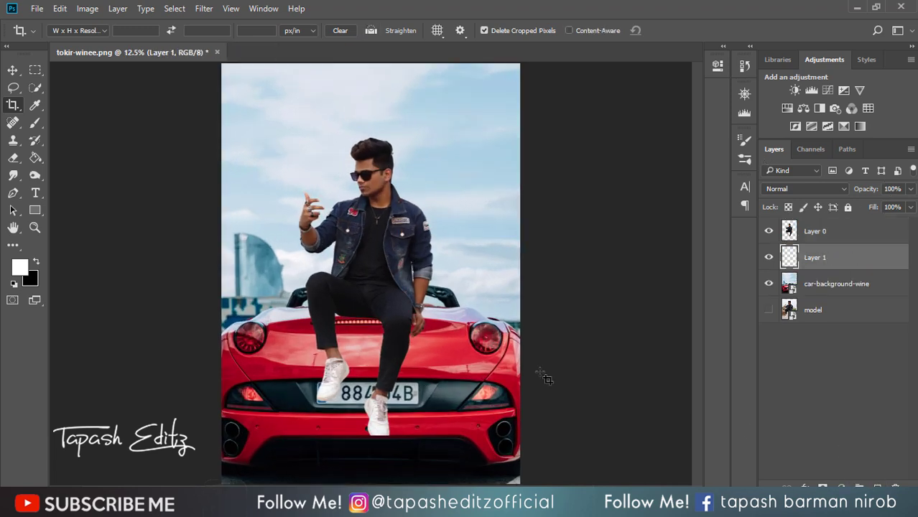
# - Paint a black shadow on Layer 1 beneath the man's legs with a soft round 300 px brush
pyautogui.click(37, 121)
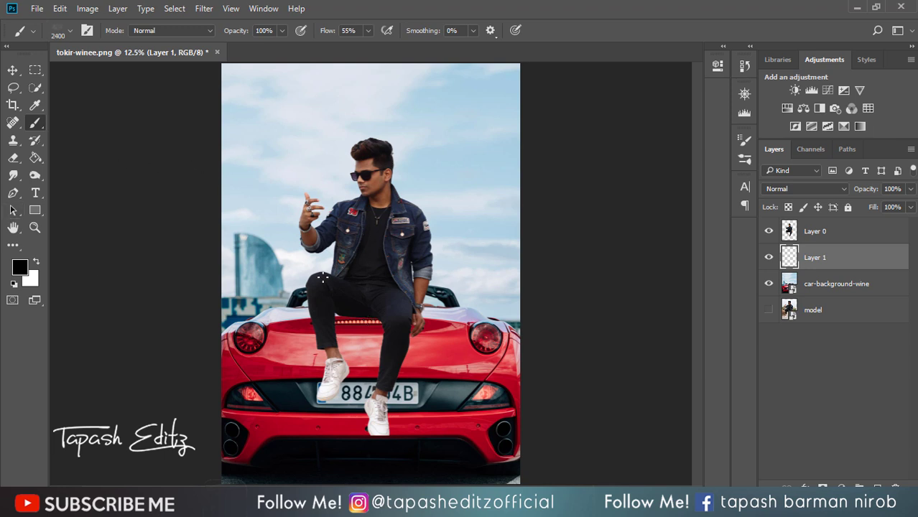
pyautogui.rightClick(285, 133)
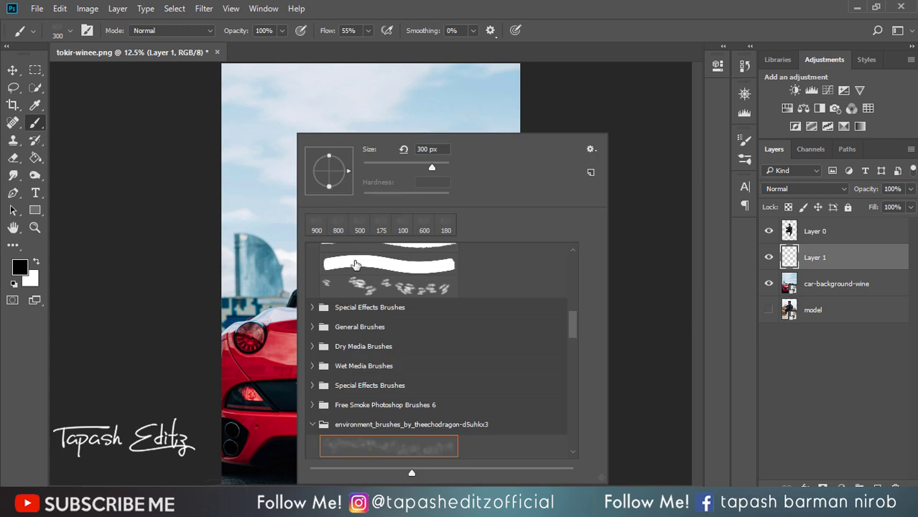
pyautogui.scroll(5, 356, 265)
pyautogui.scroll(10, 357, 333)
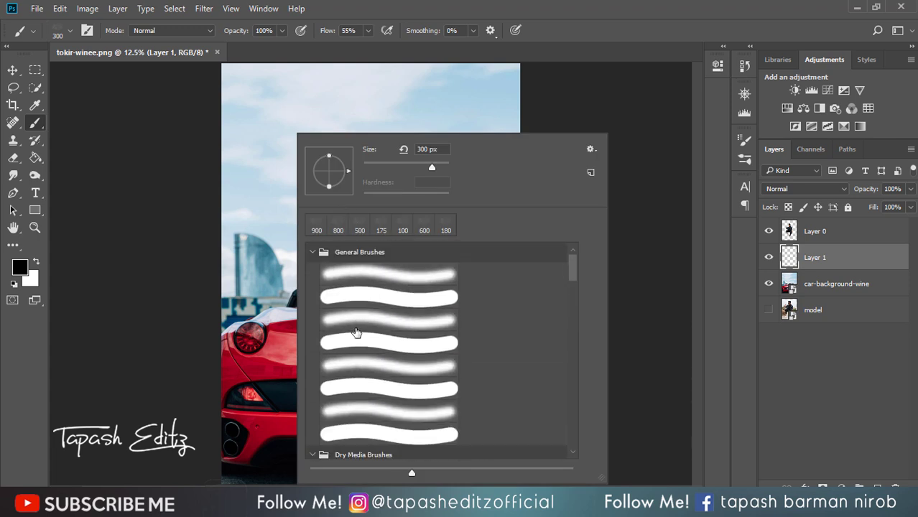
pyautogui.click(352, 272)
pyautogui.click(124, 256)
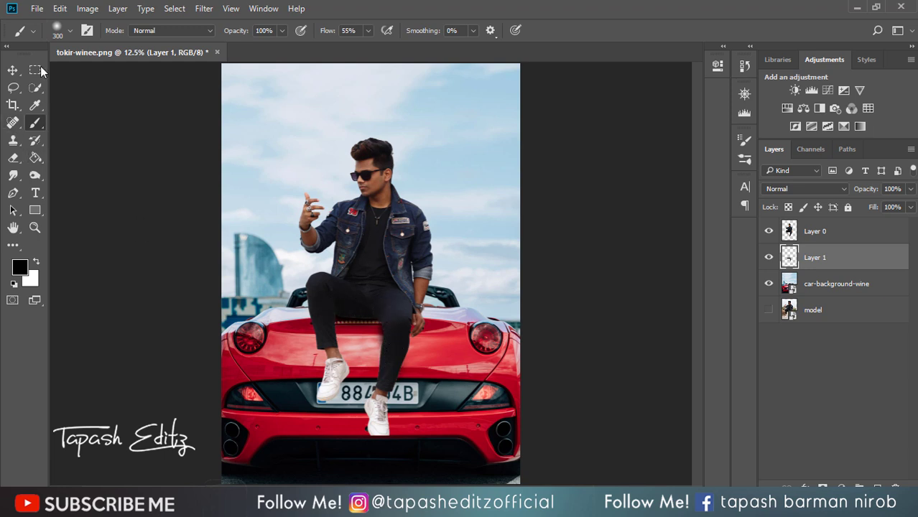
# - Squash the shadow on Layer 1 to about 69.5% height under the man's legs and turn off the transform controls
pyautogui.click(13, 69)
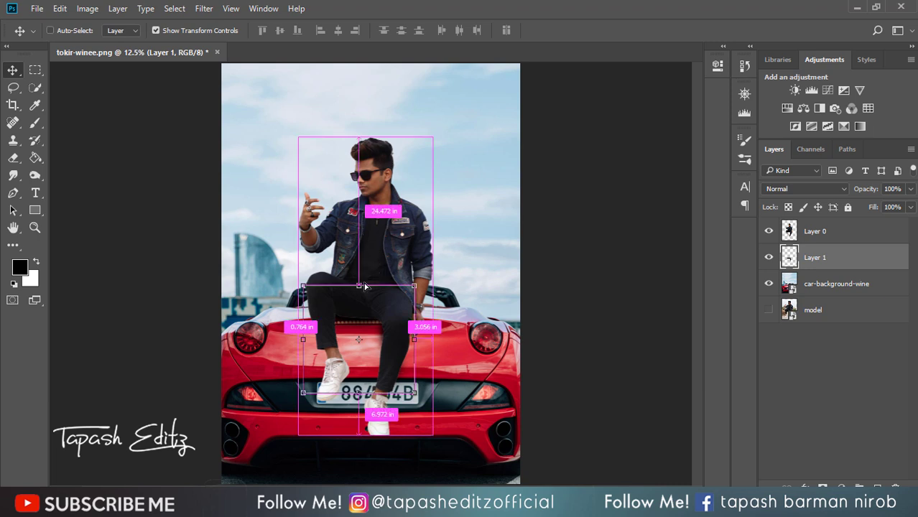
pyautogui.hotkey('ctrl', 't')
pyautogui.moveTo(359, 285); pyautogui.dragTo(364, 280)
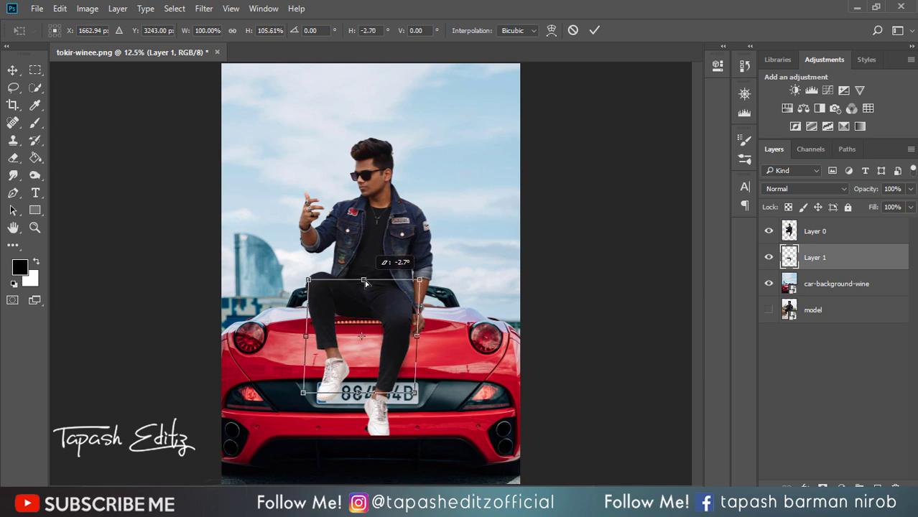
pyautogui.moveTo(364, 396); pyautogui.dragTo(372, 308)
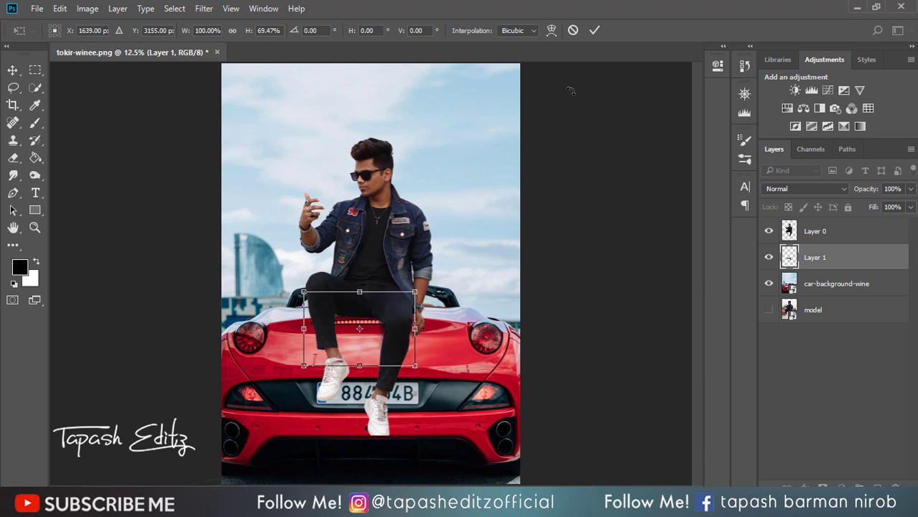
pyautogui.click(594, 28)
pyautogui.click(156, 31)
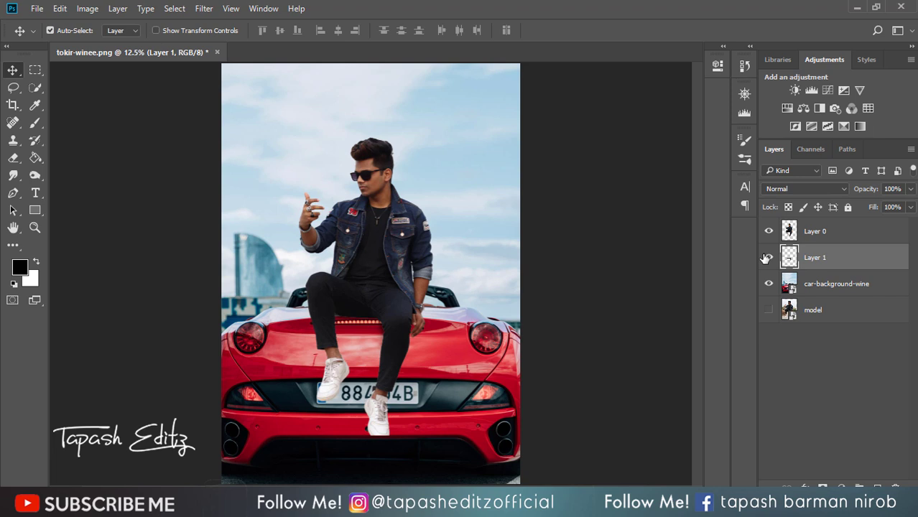
# - Clean up the shadow on Layer 1 with a soft 150 px eraser and add a new layer above it
pyautogui.click(13, 158)
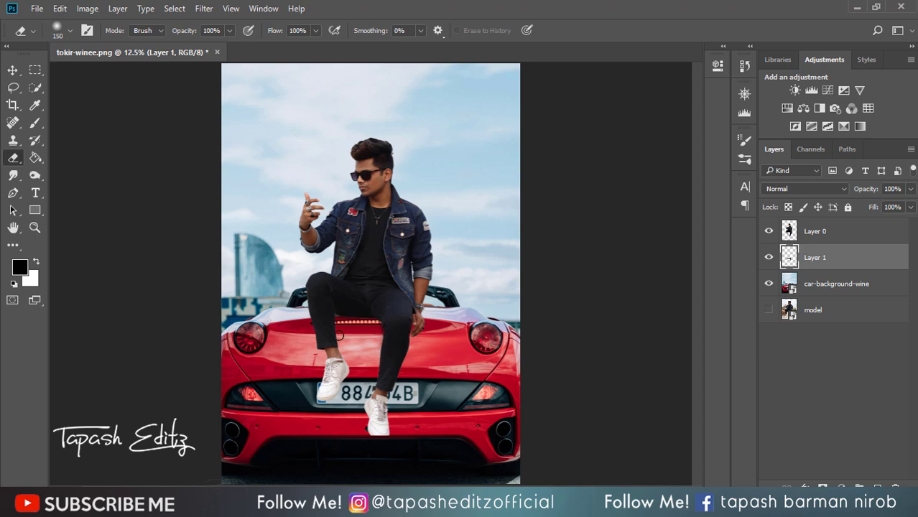
pyautogui.scroll(2, 341, 336)
pyautogui.scroll(-3, 345, 332)
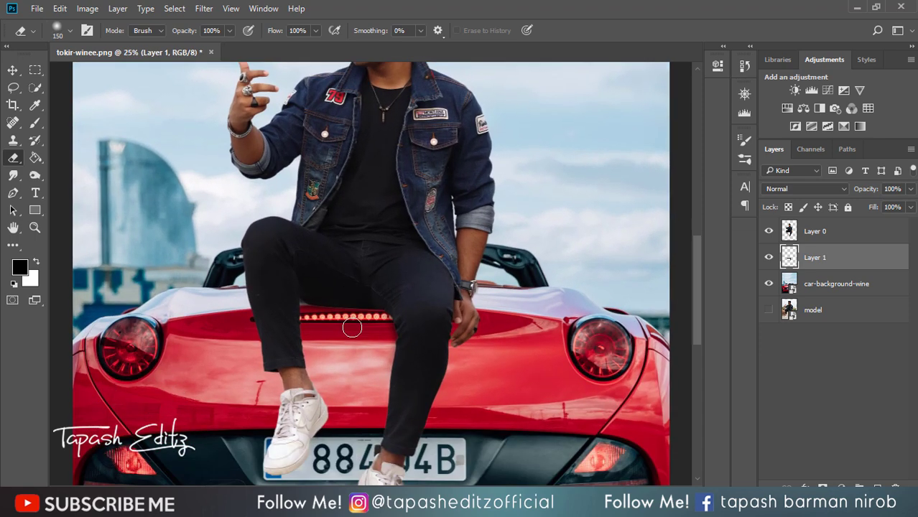
pyautogui.scroll(-1, 351, 329)
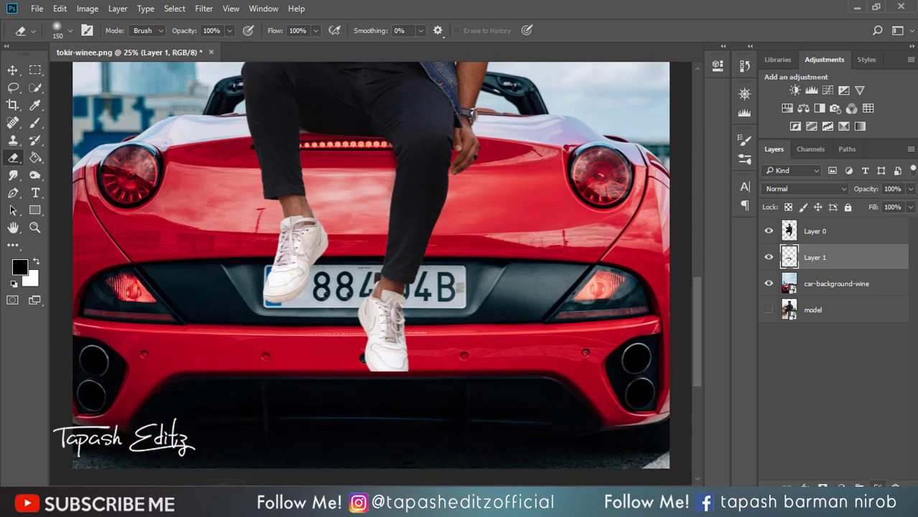
pyautogui.click(877, 487)
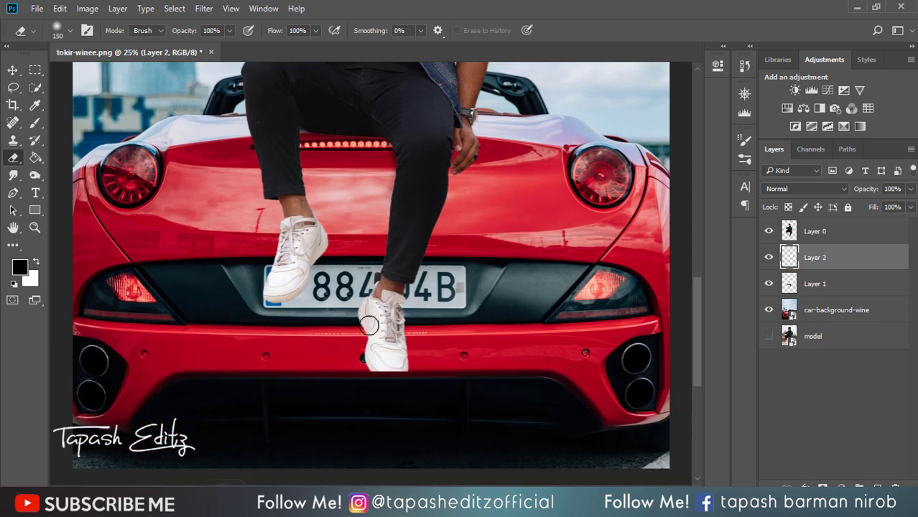
# - Paint a small black shadow spot on Layer 2 beside the lower shoe with a soft 70 px brush
pyautogui.click(35, 123)
pyautogui.press('[')
pyautogui.press('[')
pyautogui.press('[')
pyautogui.press('[')
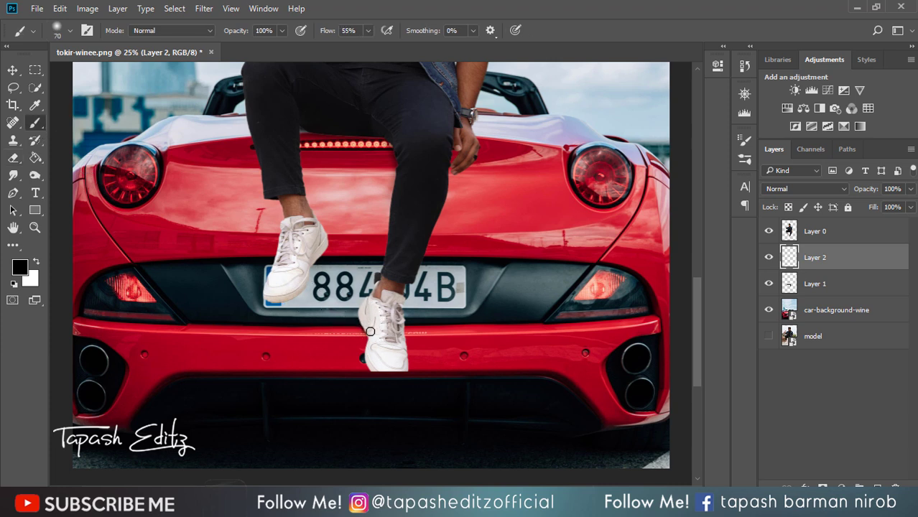
# - Stretch and skew the Layer 2 shadow behind the lower shoe to 149.19% width and 105.66% height, rotated -12.51 degrees
pyautogui.click(12, 70)
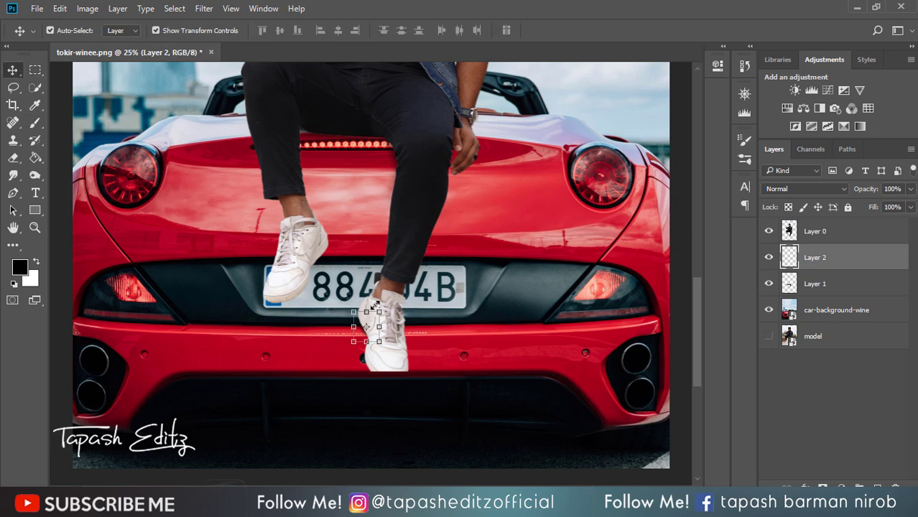
pyautogui.moveTo(368, 314); pyautogui.dragTo(370, 334)
pyautogui.hotkey('ctrl', 't')
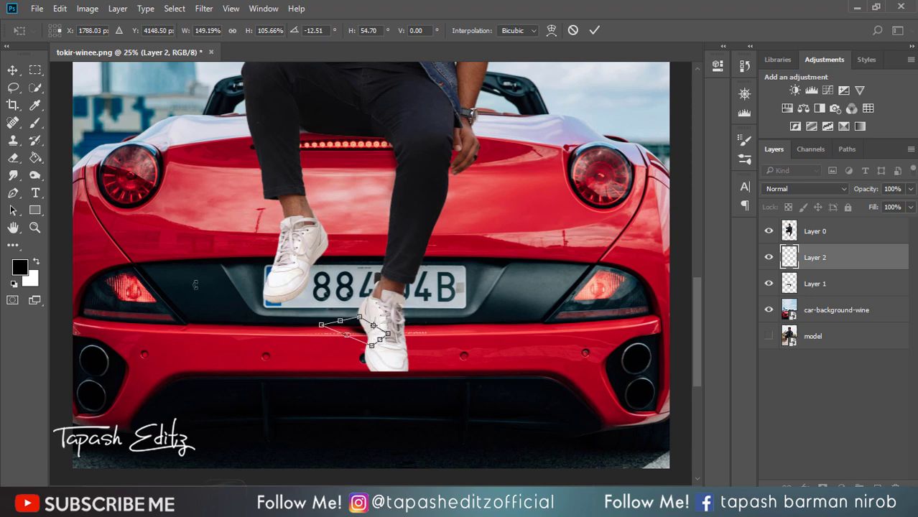
pyautogui.click(594, 30)
# - Turn off the transform controls and lower Layer 2's opacity to 35%
pyautogui.click(910, 189)
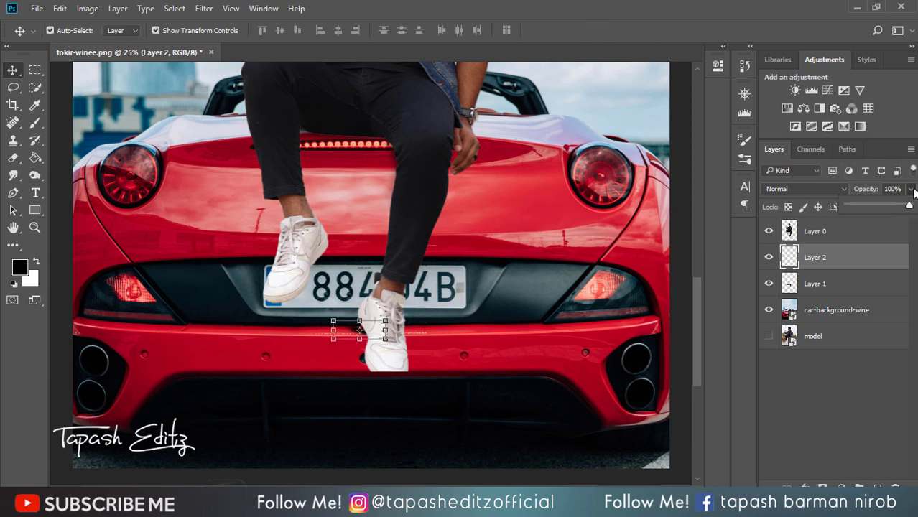
pyautogui.click(157, 30)
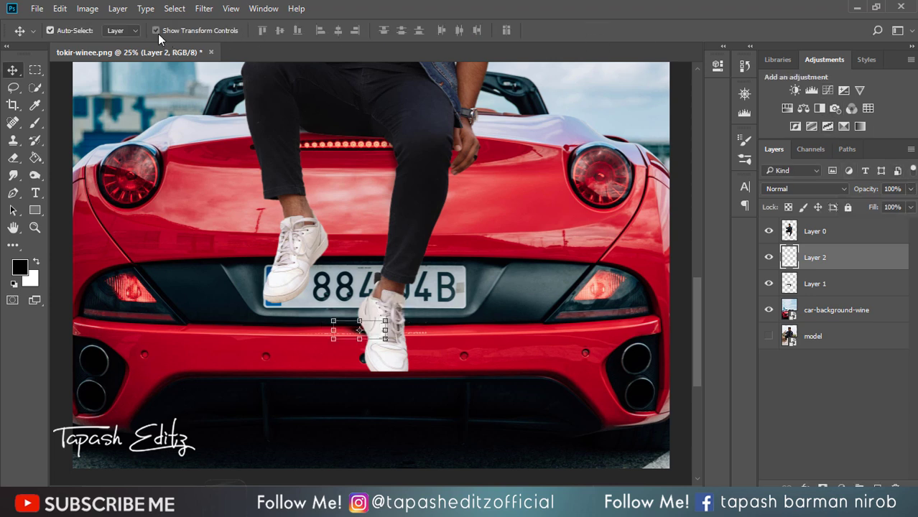
pyautogui.click(909, 189)
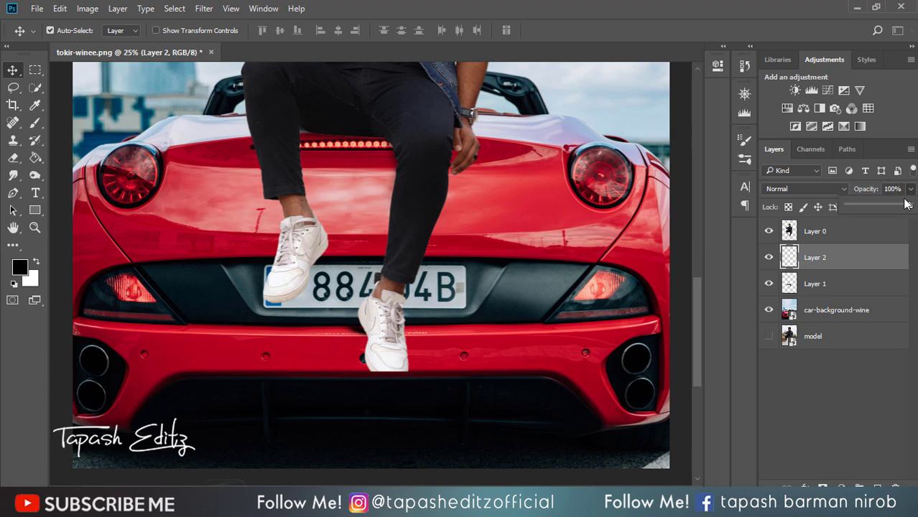
pyautogui.moveTo(906, 207); pyautogui.dragTo(887, 208)
# - Apply Shadows/Highlights to Layer 0 with shadows at 22% and highlights at 27%
pyautogui.hotkey('ctrl', '-')
pyautogui.scroll(3, 535, 219)
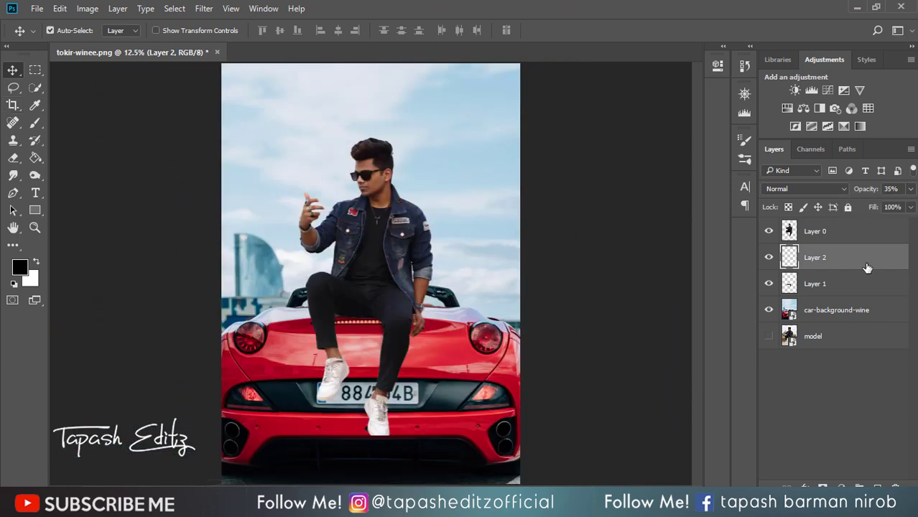
pyautogui.click(819, 237)
pyautogui.click(84, 9)
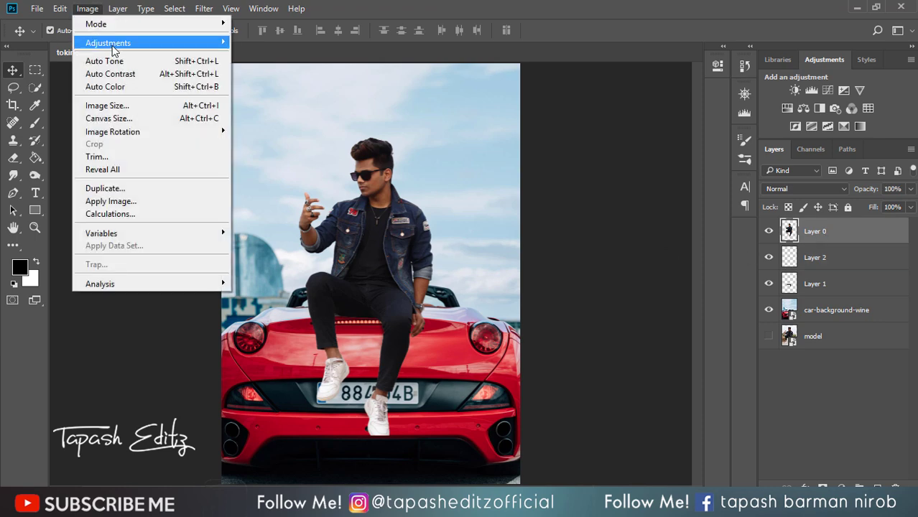
pyautogui.moveTo(112, 49)
pyautogui.click(272, 265)
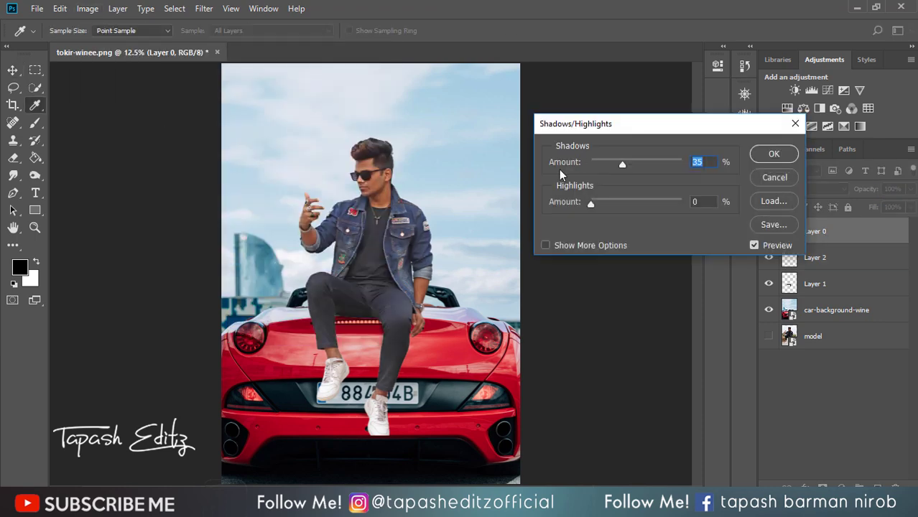
pyautogui.moveTo(613, 161); pyautogui.dragTo(609, 162)
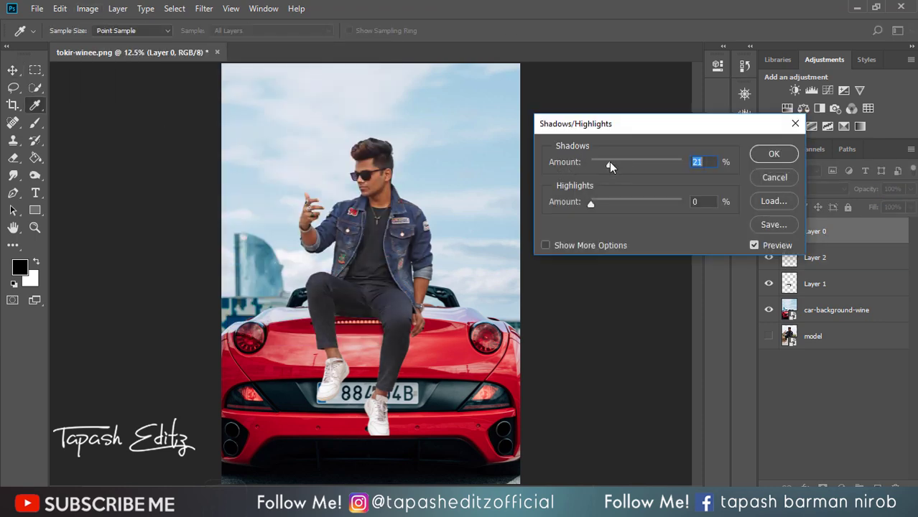
pyautogui.moveTo(591, 202); pyautogui.dragTo(615, 203)
pyautogui.moveTo(609, 164)
pyautogui.mouseDown()
pyautogui.moveTo(618, 163)
pyautogui.moveTo(610, 163)
pyautogui.mouseUp()
pyautogui.click(773, 153)
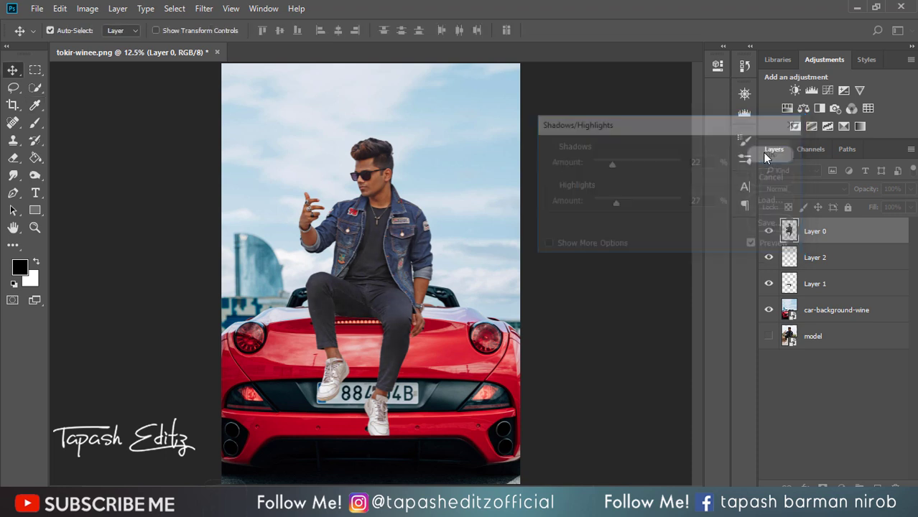
# - Compare the image with and without Layer 1's shadow, and set Layer 2's opacity to 42%
pyautogui.click(769, 282)
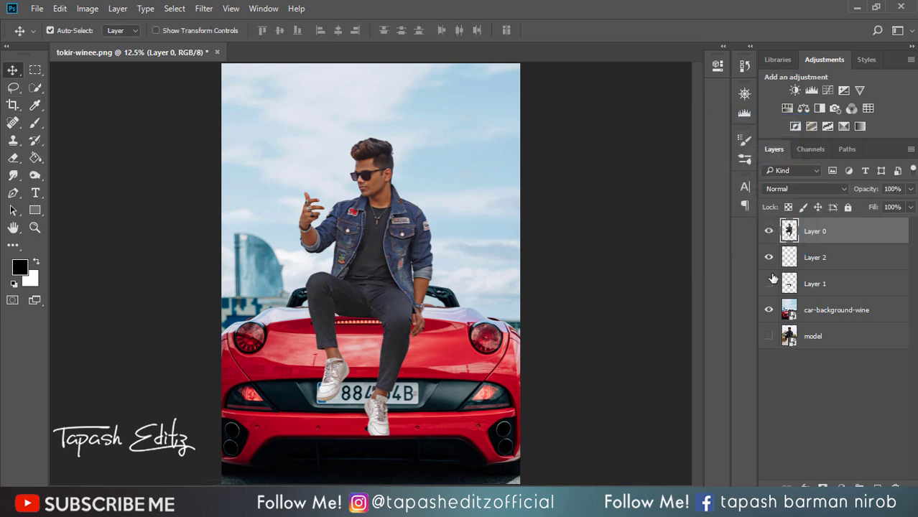
pyautogui.click(910, 207)
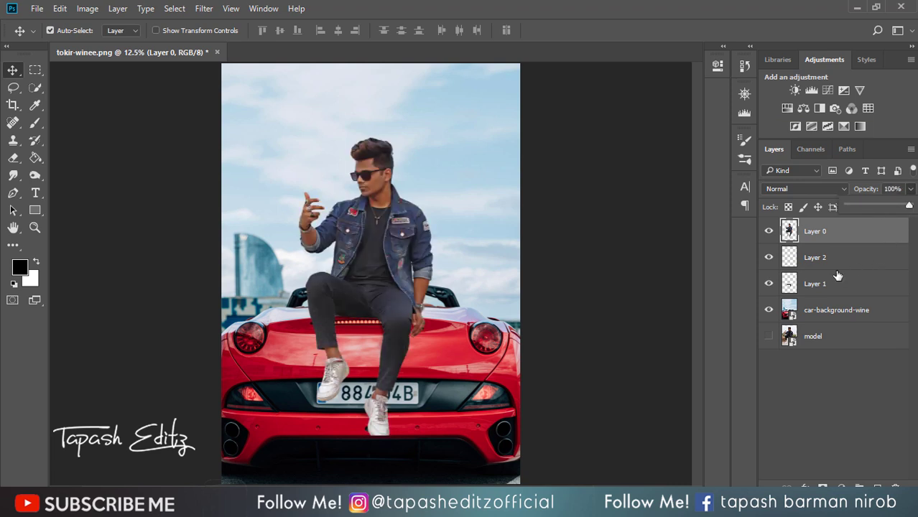
pyautogui.click(836, 277)
pyautogui.click(838, 256)
pyautogui.click(909, 190)
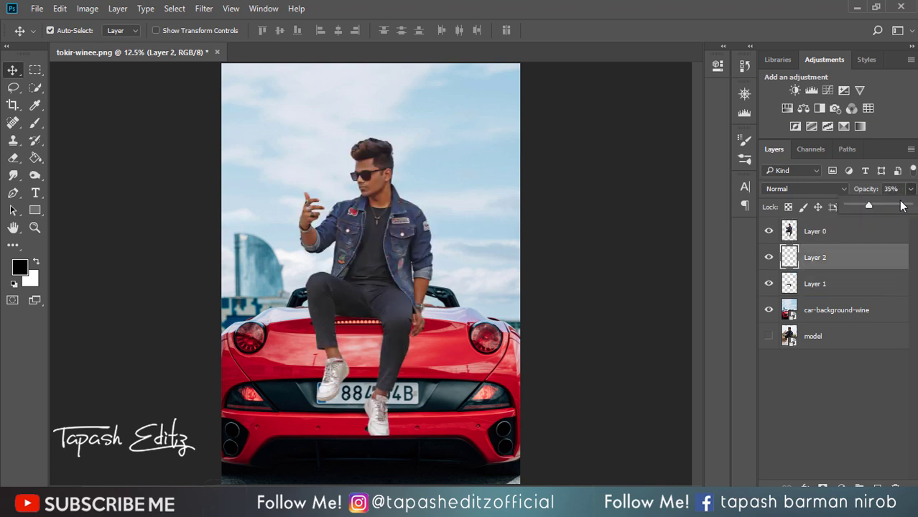
pyautogui.moveTo(877, 207)
pyautogui.mouseDown()
pyautogui.moveTo(908, 212)
pyautogui.moveTo(874, 211)
pyautogui.mouseUp()
# - Try stamping all visible layers into a new layer above Layer 0 and filtering it with Camera Raw, and undo it
pyautogui.click(817, 284)
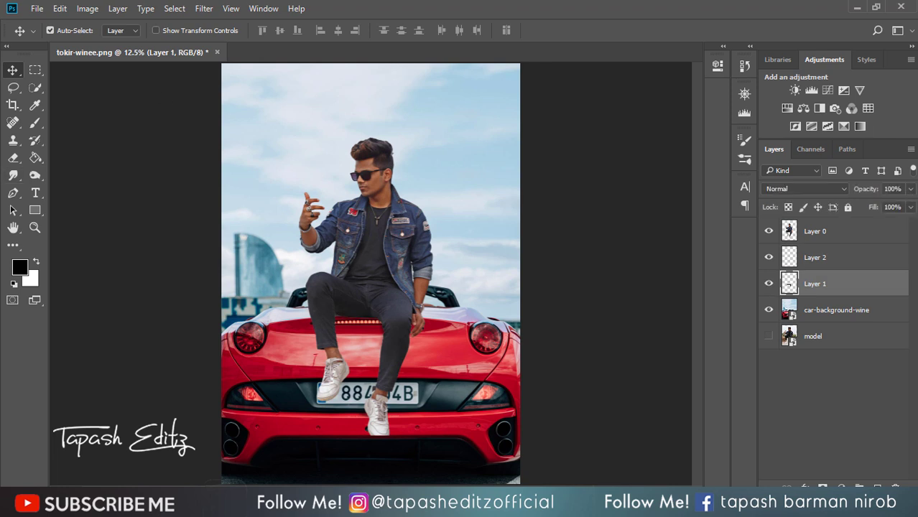
pyautogui.click(35, 123)
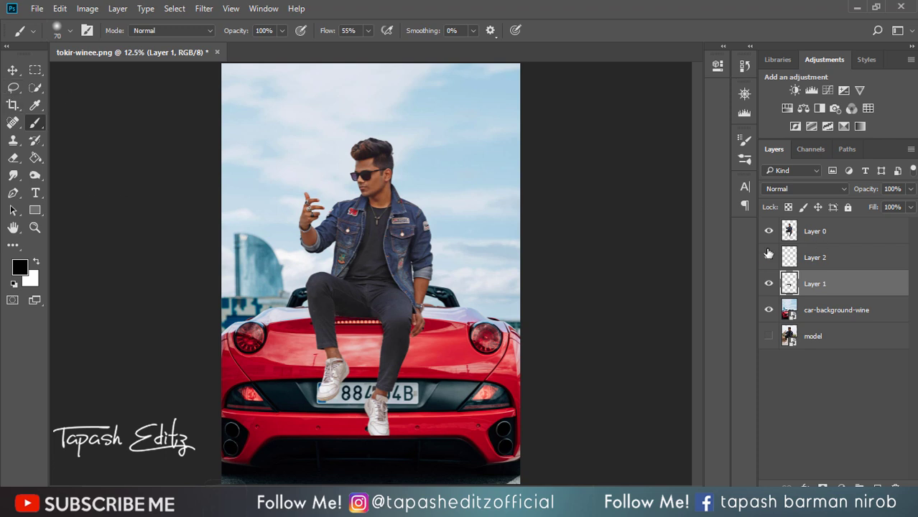
pyautogui.click(824, 235)
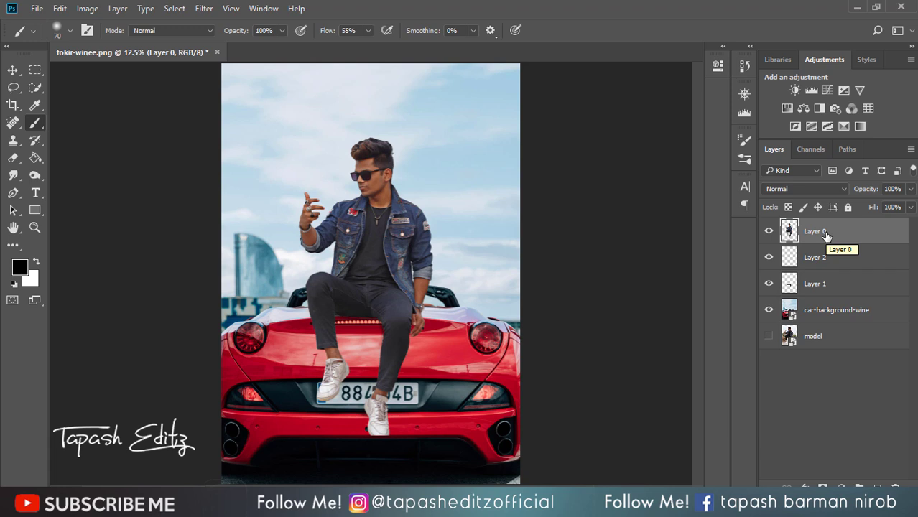
pyautogui.hotkey('ctrl', 'shift', 'alt', 'e')
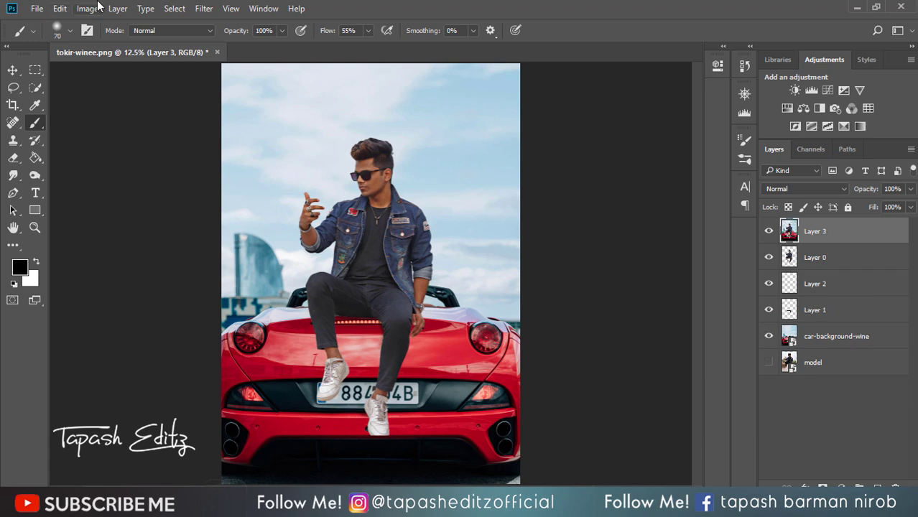
pyautogui.click(203, 8)
pyautogui.click(237, 86)
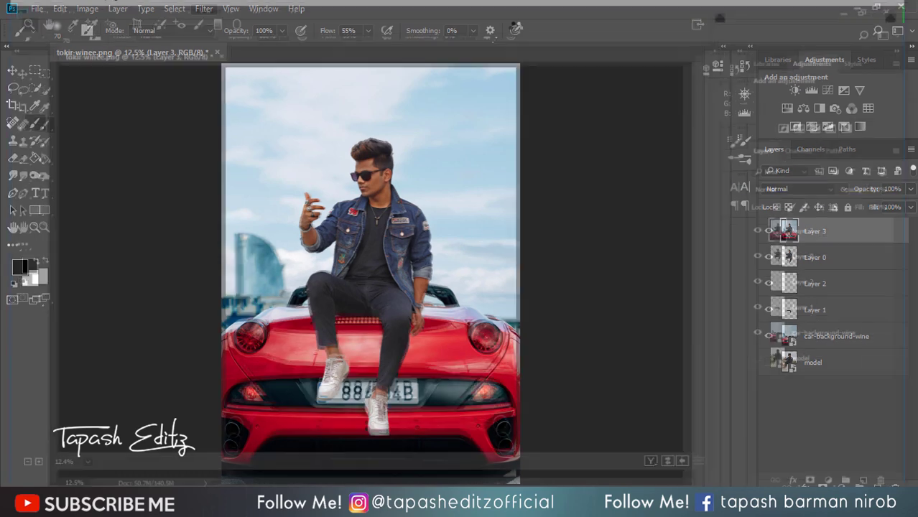
pyautogui.press('Return')
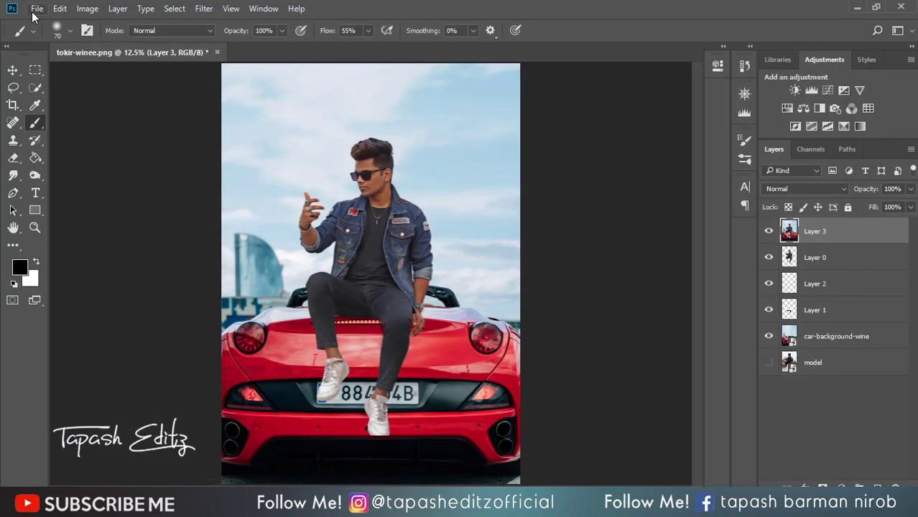
pyautogui.click(59, 8)
pyautogui.click(95, 45)
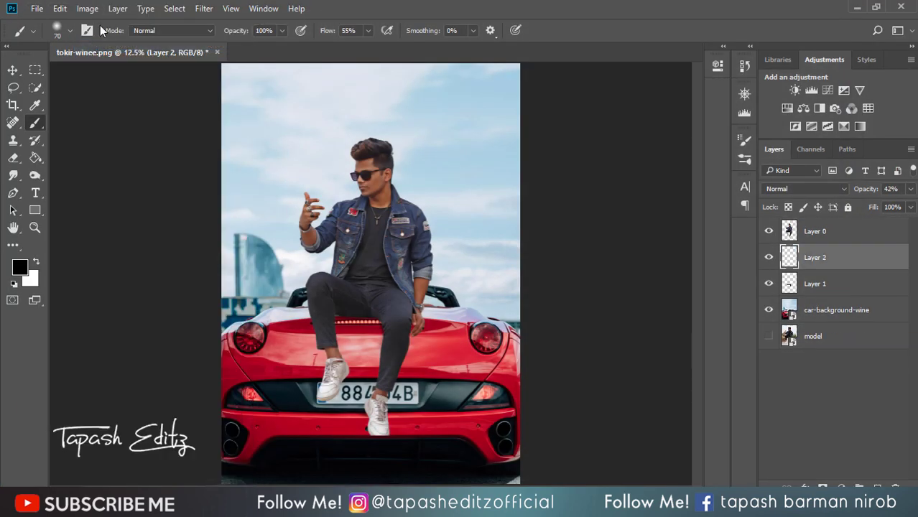
# - Place the wine-pngg image as an embedded object above Layer 2
pyautogui.click(36, 8)
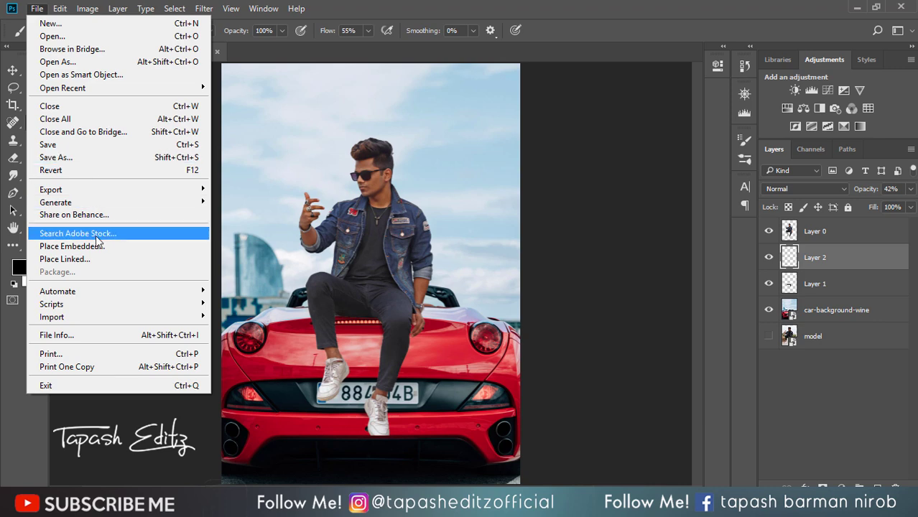
pyautogui.click(311, 195)
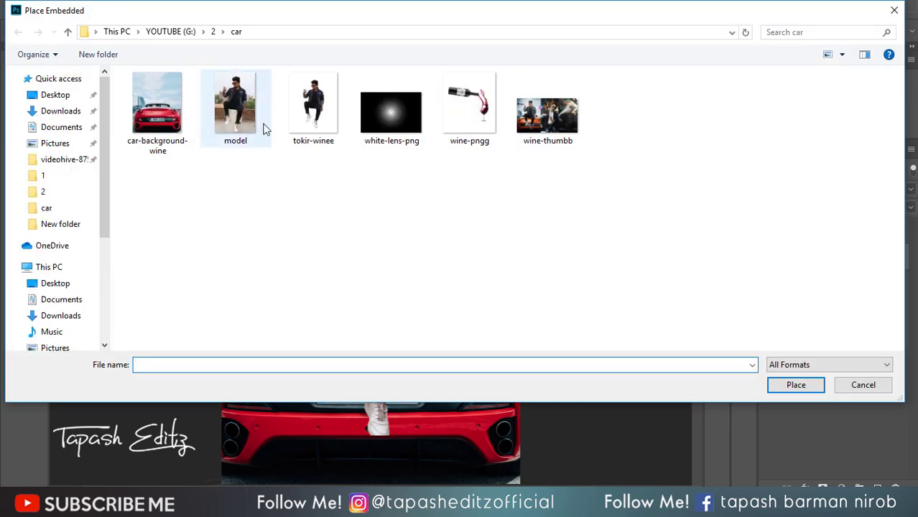
pyautogui.click(466, 118)
pyautogui.doubleClick(466, 118)
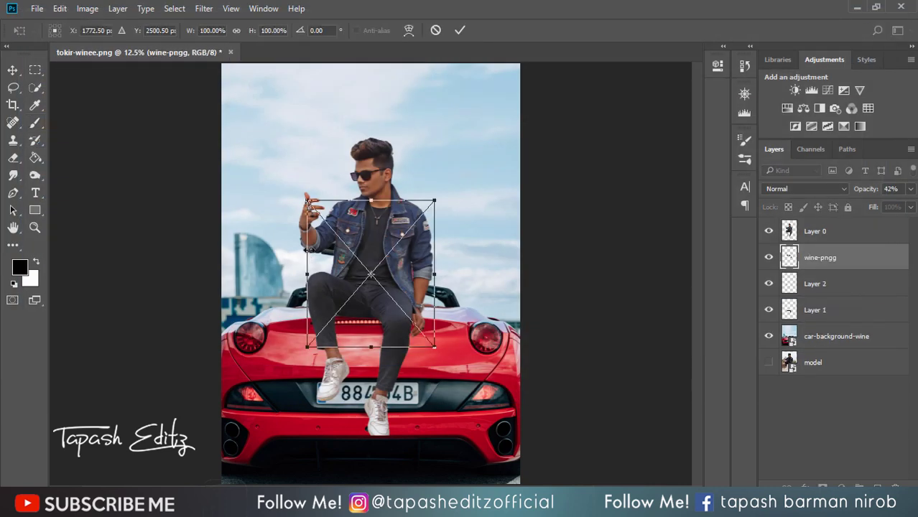
# - Move the wine image so the glass sits in the man's raised hand, at about X 656.5 px, Y 1575.5 px
pyautogui.moveTo(294, 154); pyautogui.dragTo(265, 143)
pyautogui.hotkey('ctrl', '+')
pyautogui.hotkey('ctrl', '+')
pyautogui.hotkey('ctrl', '+')
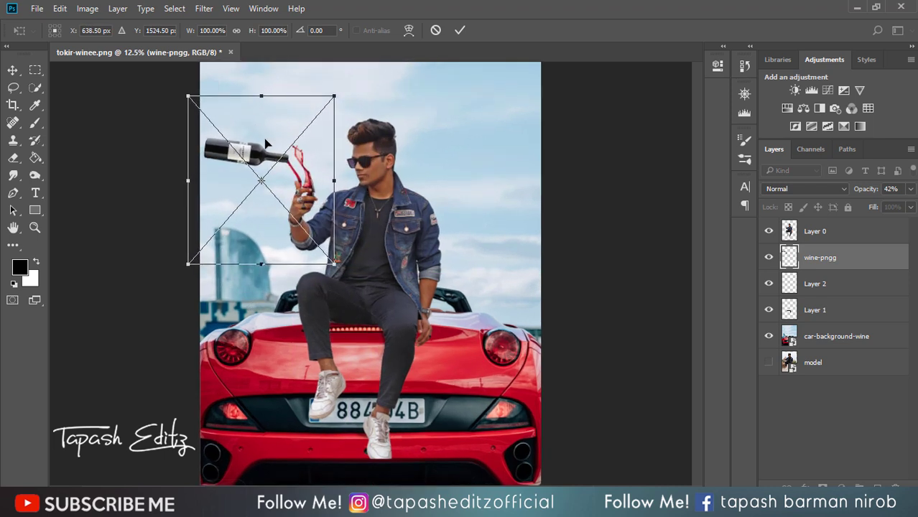
pyautogui.scroll(3, 266, 142)
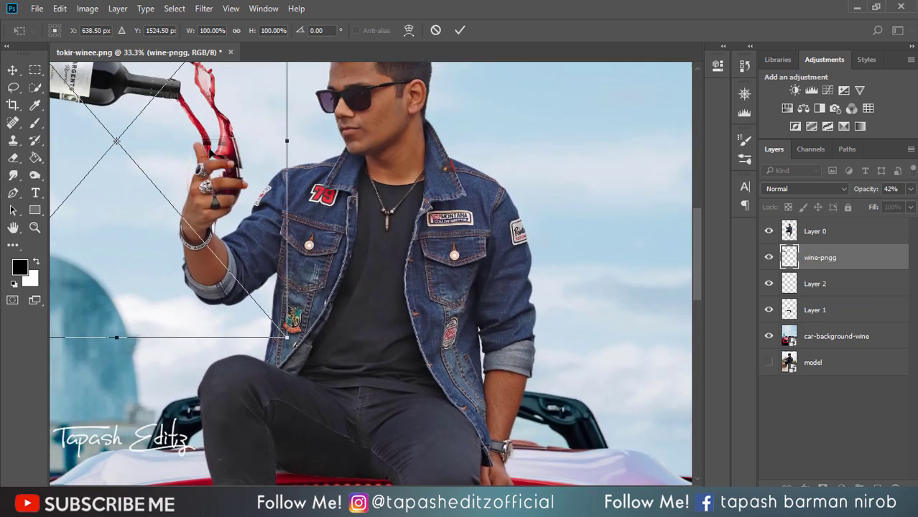
pyautogui.moveTo(216, 151); pyautogui.dragTo(219, 164)
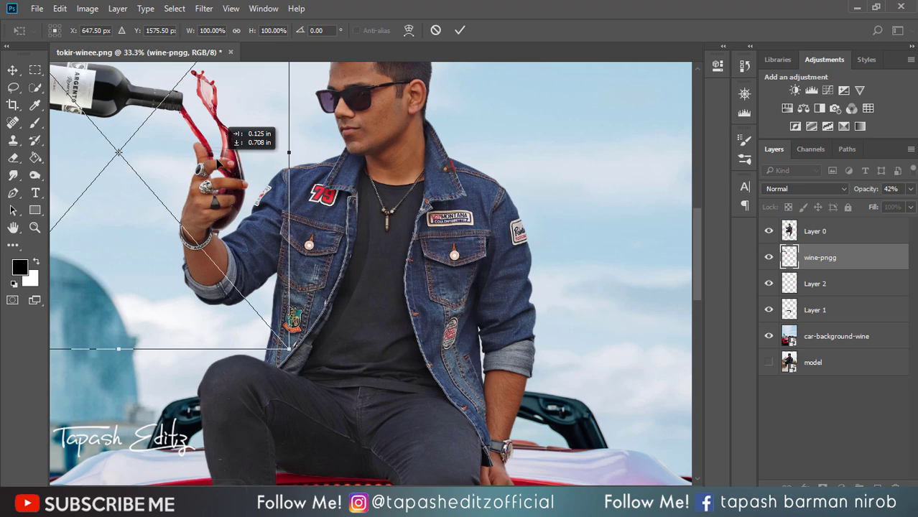
pyautogui.moveTo(218, 163); pyautogui.dragTo(218, 163)
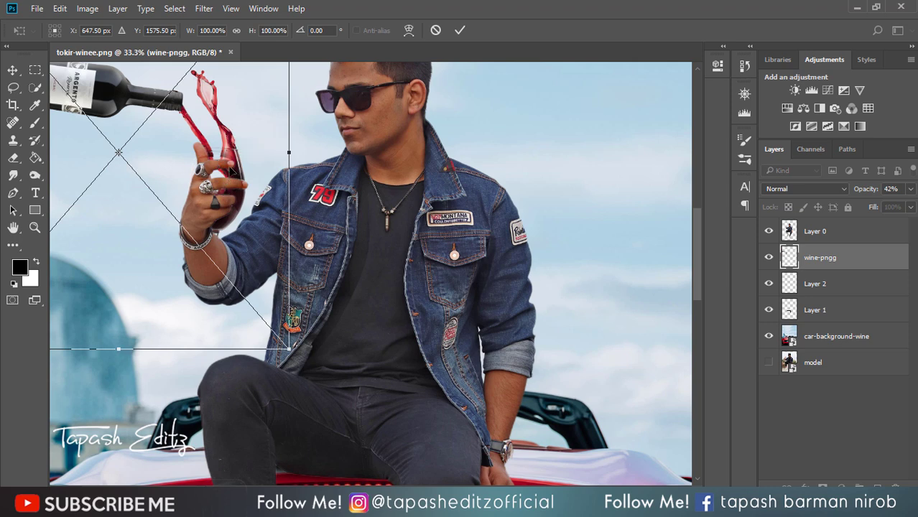
pyautogui.moveTo(231, 170); pyautogui.dragTo(234, 169)
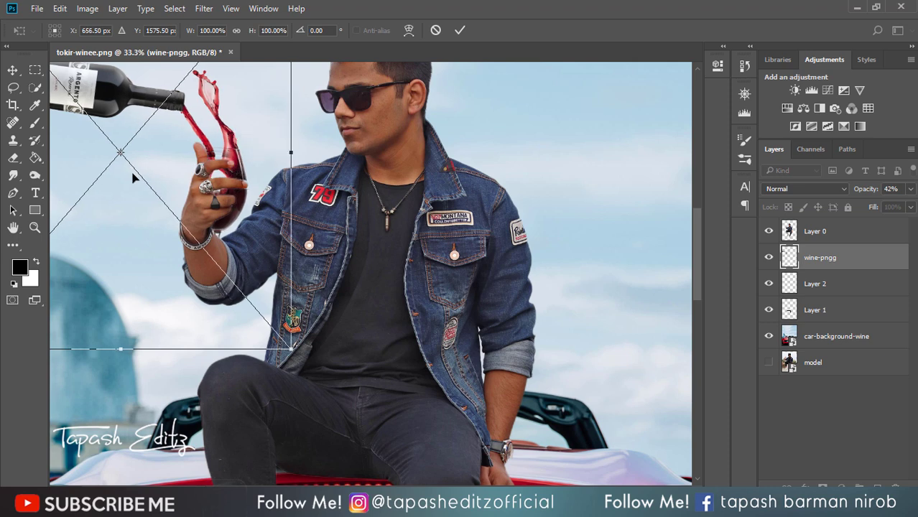
# - Fine-tune the wine image's position to X 650.50 px, Y 1572.50 px over the man's hand and commit the placement
pyautogui.hotkey('ctrl', '-')
pyautogui.hotkey('ctrl', '-')
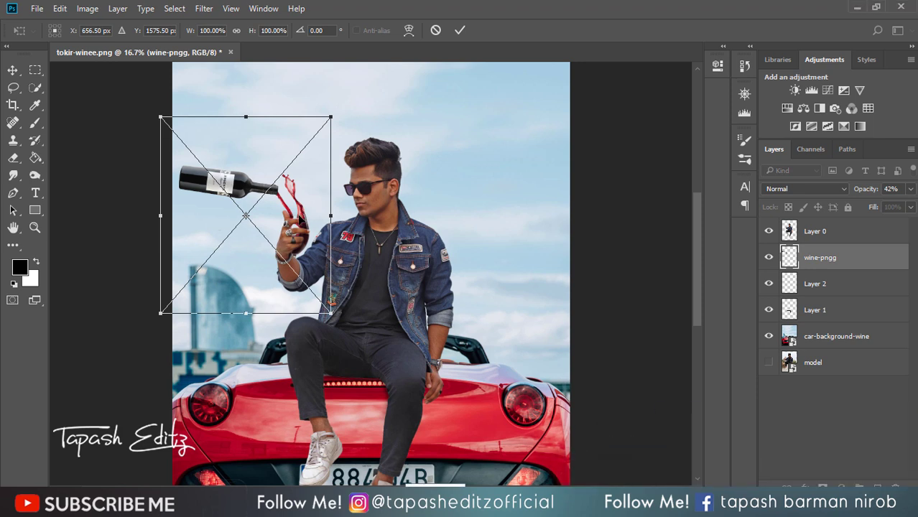
pyautogui.moveTo(314, 186)
pyautogui.mouseDown()
pyautogui.moveTo(297, 181)
pyautogui.moveTo(311, 190)
pyautogui.mouseUp()
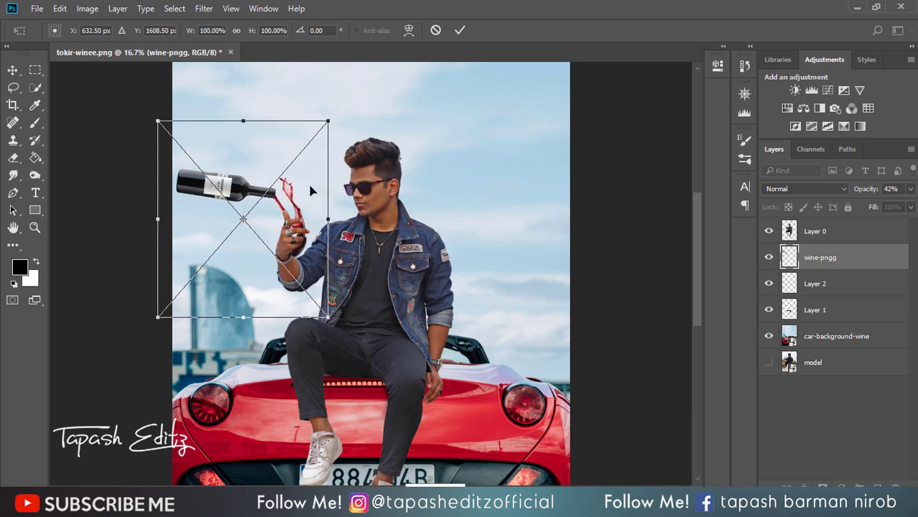
pyautogui.press('Left')
pyautogui.press('Up')
pyautogui.press('Up')
pyautogui.press('Up')
pyautogui.press('Up')
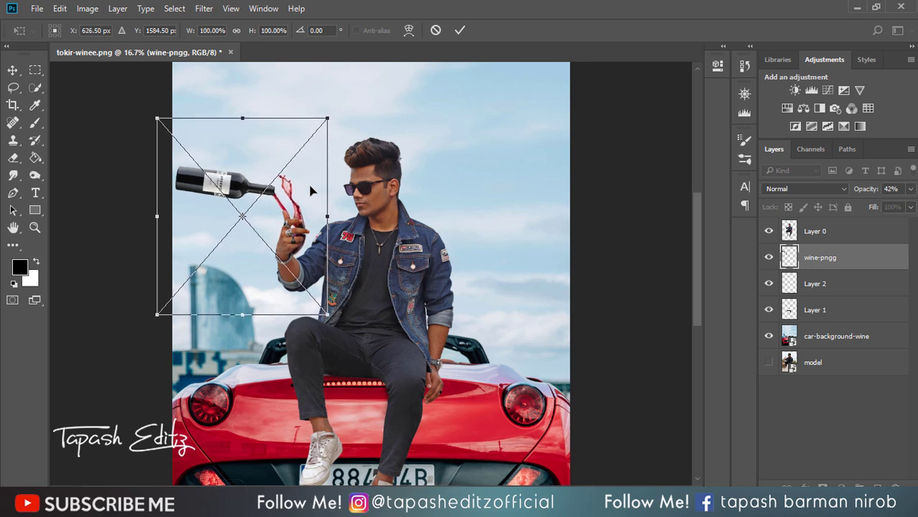
pyautogui.press('Up')
pyautogui.press('Up')
pyautogui.press('Up')
pyautogui.press('Up')
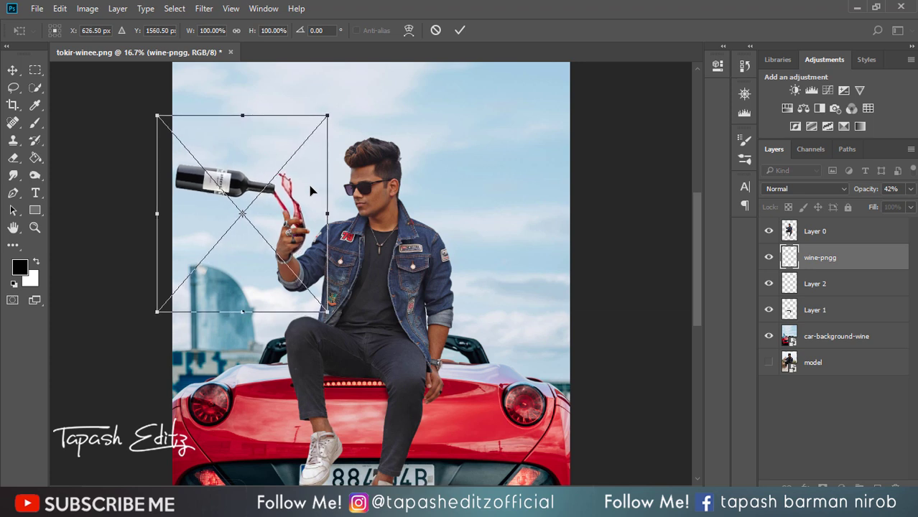
pyautogui.press('Down')
pyautogui.press('Left')
pyautogui.press('Down')
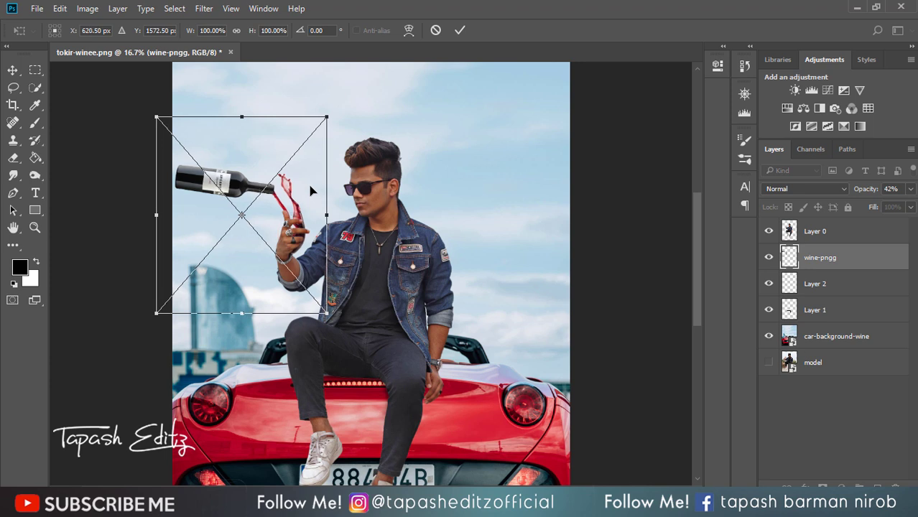
pyautogui.press('Right')
pyautogui.press('Left')
pyautogui.press('Left')
pyautogui.press('Left')
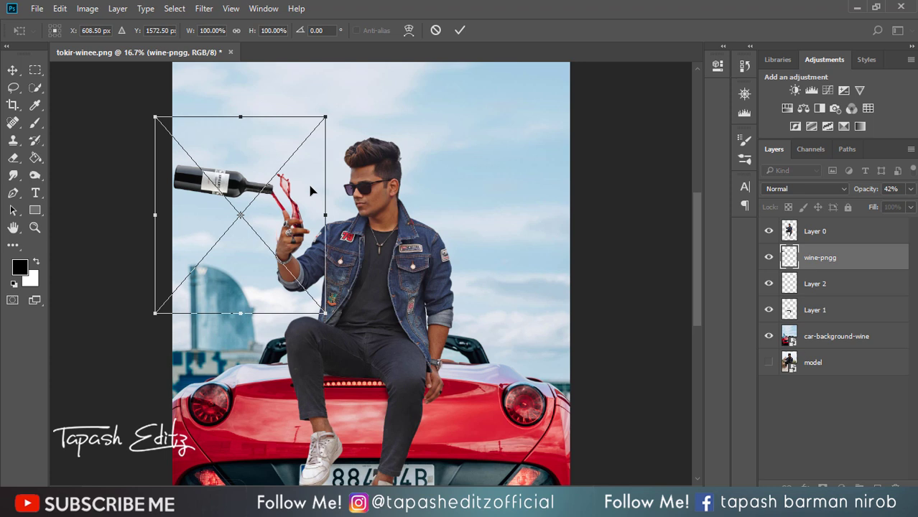
pyautogui.press('Right')
pyautogui.press('Right')
pyautogui.press('Right')
pyautogui.press('Right')
pyautogui.press('Right')
pyautogui.press('Right')
pyautogui.press('Right')
pyautogui.press('Right')
pyautogui.press('Right')
pyautogui.press('Right')
pyautogui.press('Right')
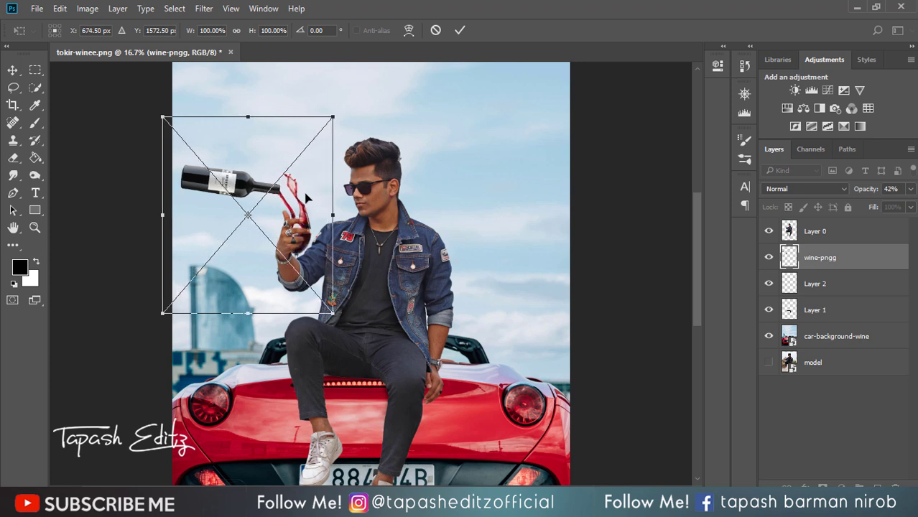
pyautogui.press('Left')
pyautogui.press('Left')
pyautogui.press('Left')
pyautogui.press('Left')
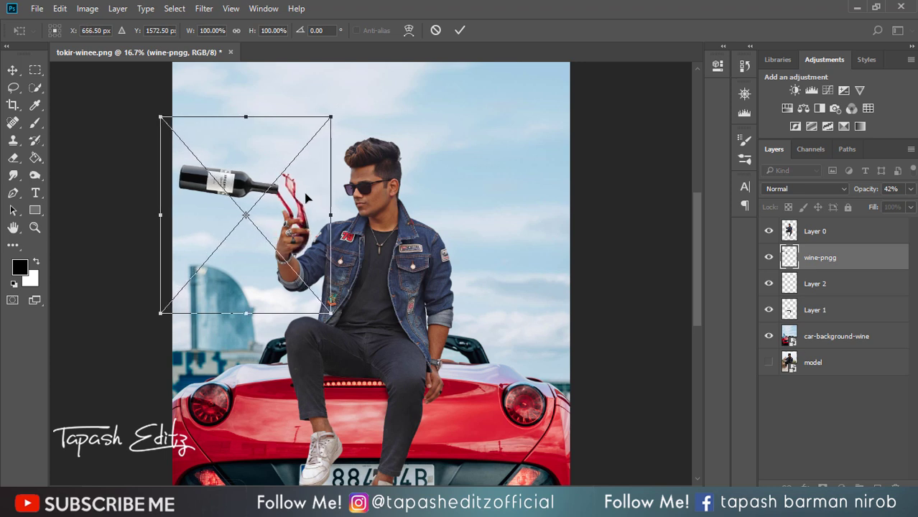
pyautogui.press('Up')
pyautogui.press('Down')
pyautogui.press('Down')
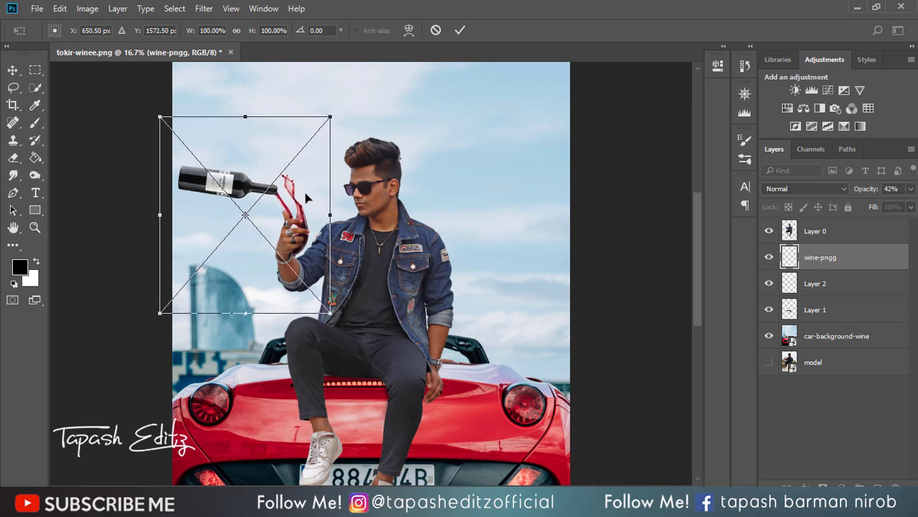
pyautogui.press('Up')
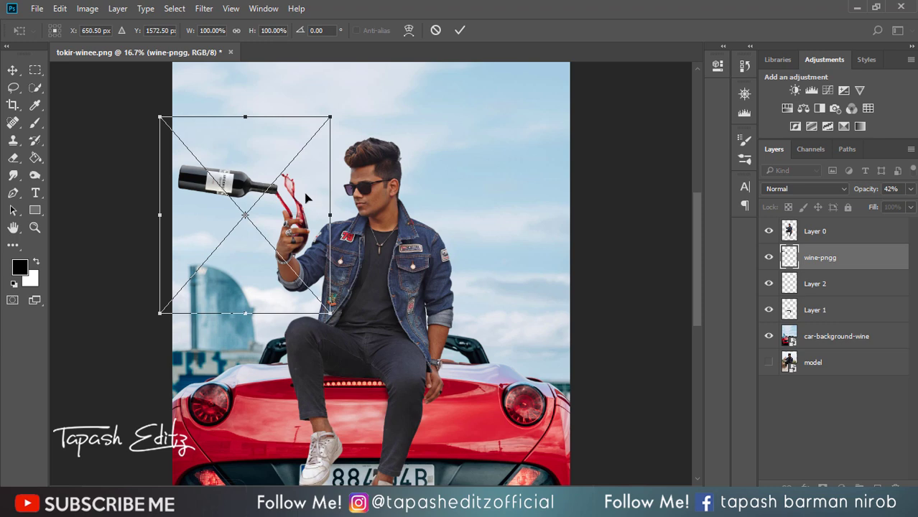
pyautogui.click(463, 30)
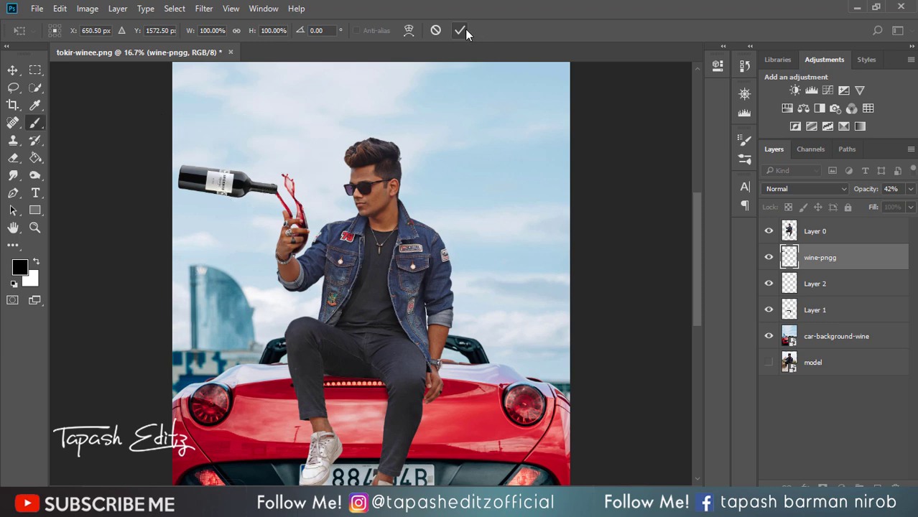
pyautogui.press('b')
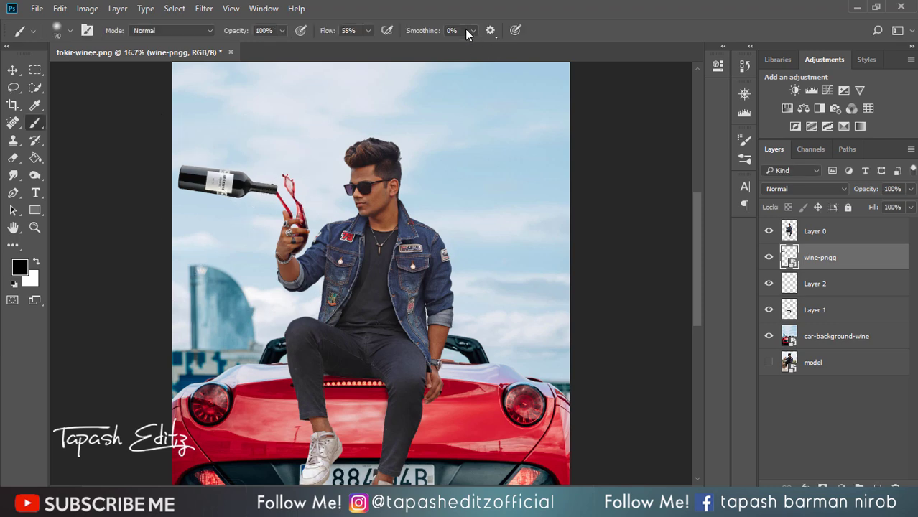
# - Apply Shadows/Highlights to the wine-pngg layer with shadows at 82% and highlights at 15%
pyautogui.click(87, 8)
pyautogui.moveTo(107, 42)
pyautogui.click(279, 265)
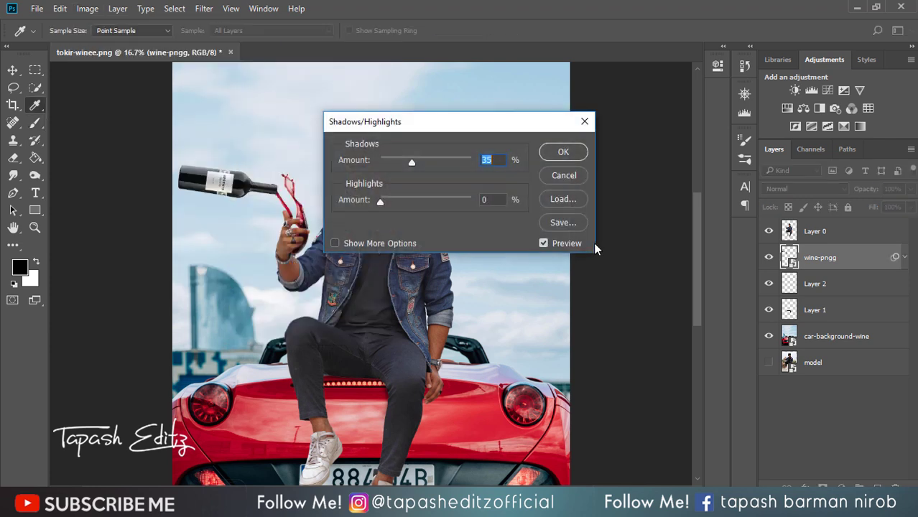
pyautogui.moveTo(411, 161); pyautogui.dragTo(453, 161)
pyautogui.moveTo(418, 199); pyautogui.dragTo(394, 202)
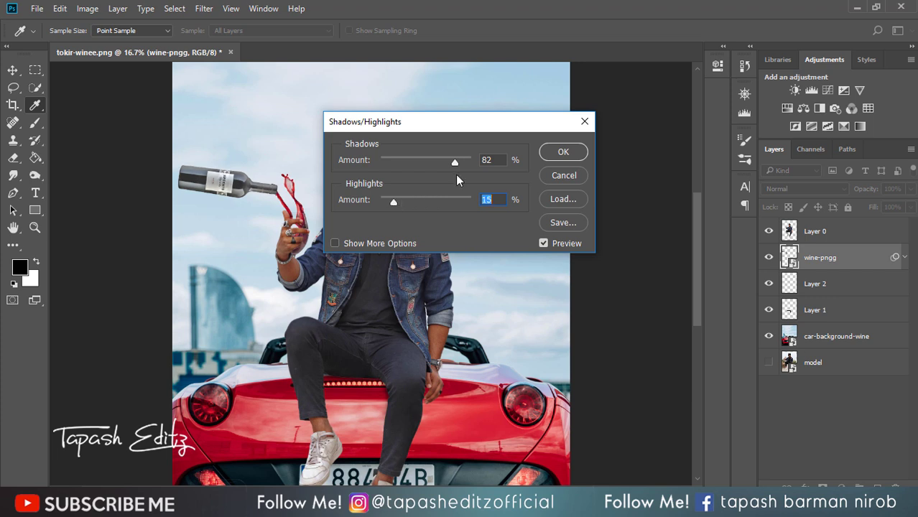
pyautogui.click(562, 153)
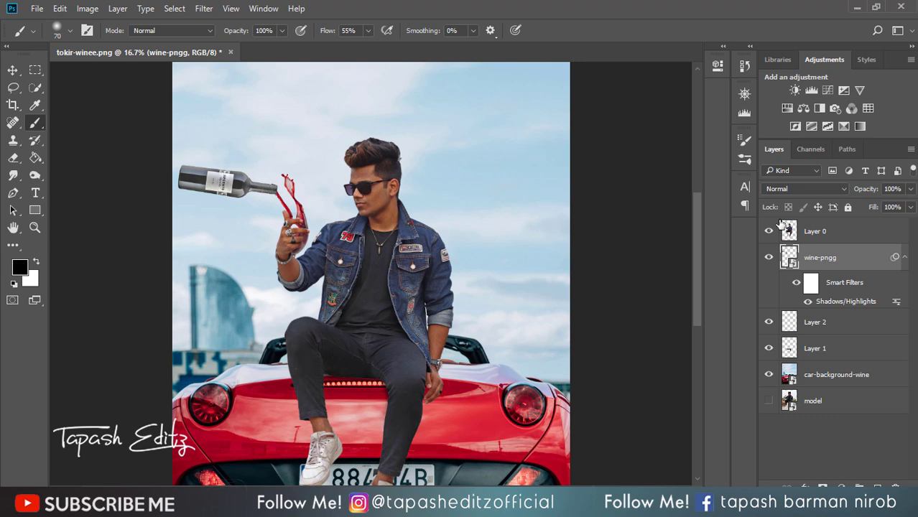
# - Stamp all visible layers into a new layer above Layer 0 and open it in the Camera Raw Filter
pyautogui.click(817, 230)
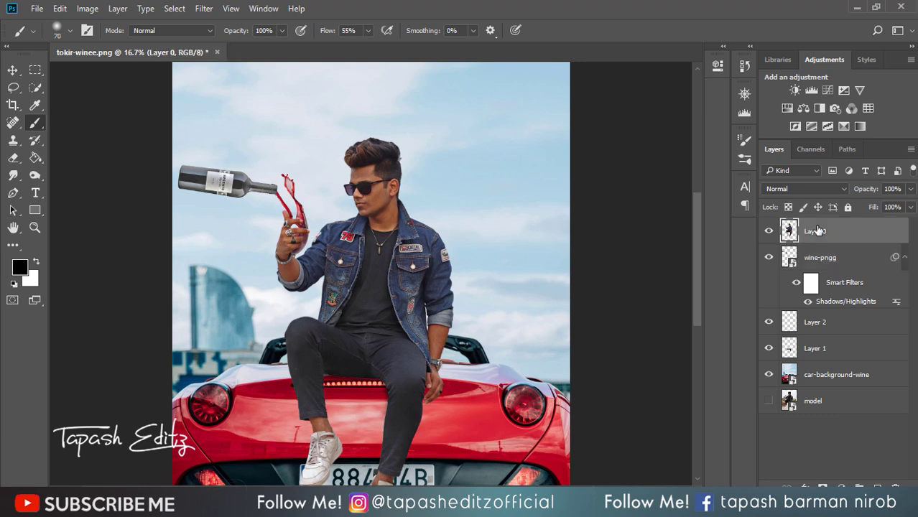
pyautogui.hotkey('ctrl', 'shift', 'alt', 'e')
pyautogui.click(204, 8)
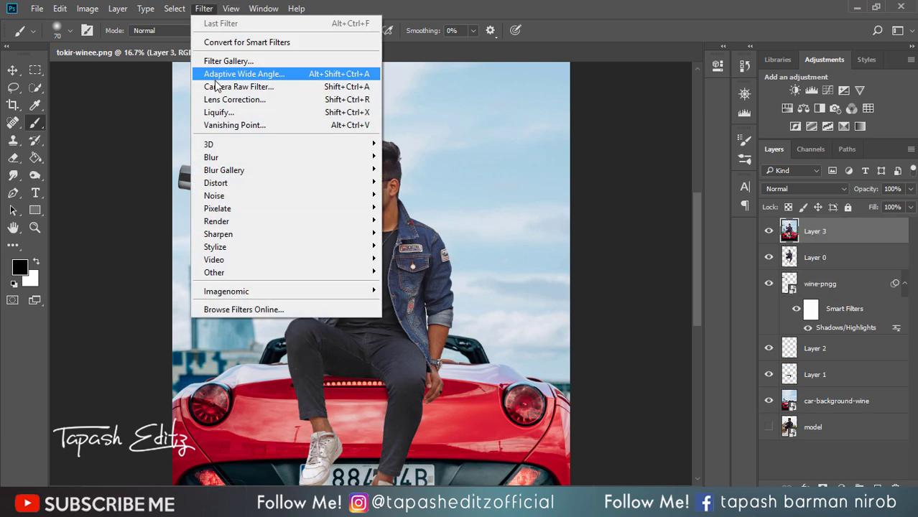
pyautogui.click(219, 86)
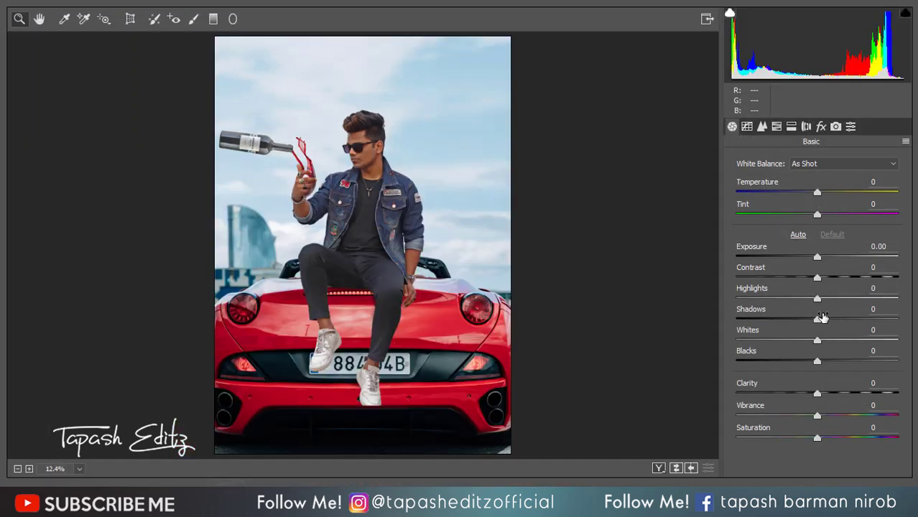
# - Set the basic tone adjustments to Contrast -9, Shadows +51, Blacks -32 and Clarity +43
pyautogui.moveTo(816, 277); pyautogui.dragTo(809, 280)
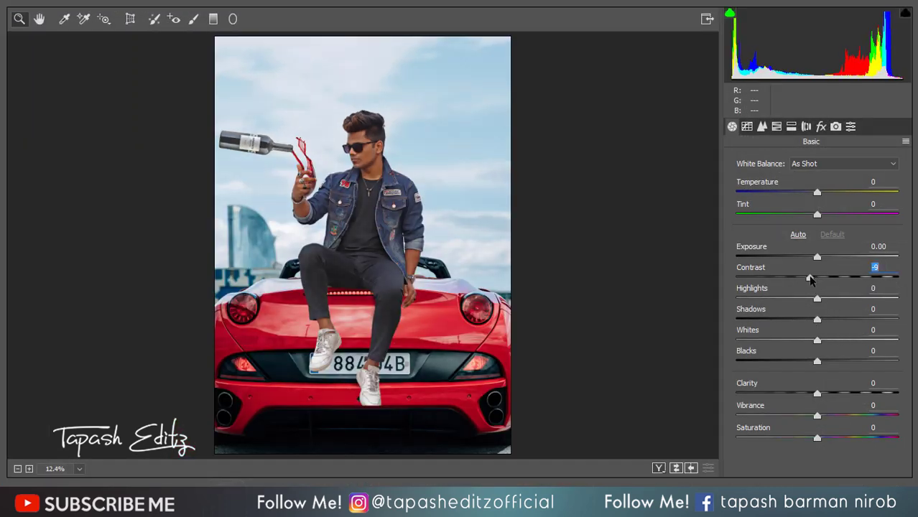
pyautogui.moveTo(841, 321)
pyautogui.mouseDown()
pyautogui.moveTo(861, 321)
pyautogui.moveTo(848, 321)
pyautogui.moveTo(852, 328)
pyautogui.mouseUp()
pyautogui.moveTo(816, 361); pyautogui.dragTo(787, 354)
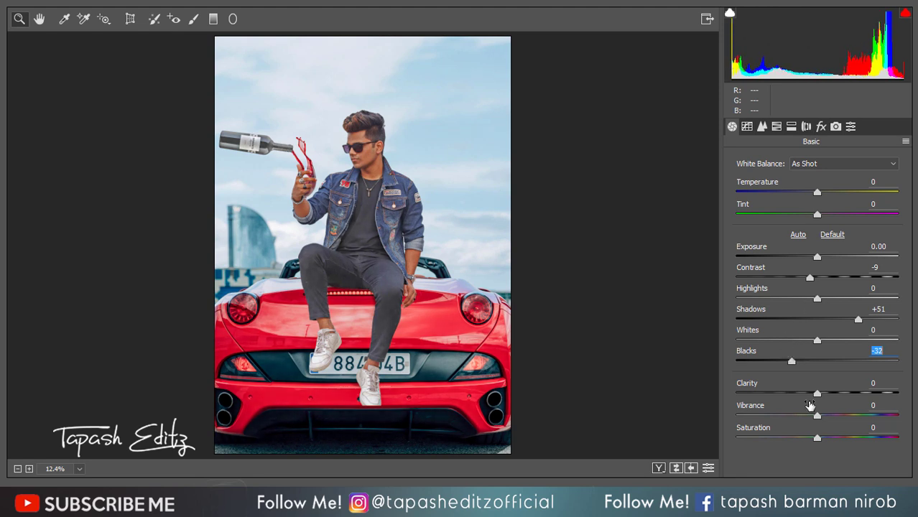
pyautogui.moveTo(817, 394); pyautogui.dragTo(860, 398)
# - Set the HSL luminance of Reds to +8 and Oranges to +43, and darken the Blues
pyautogui.click(762, 126)
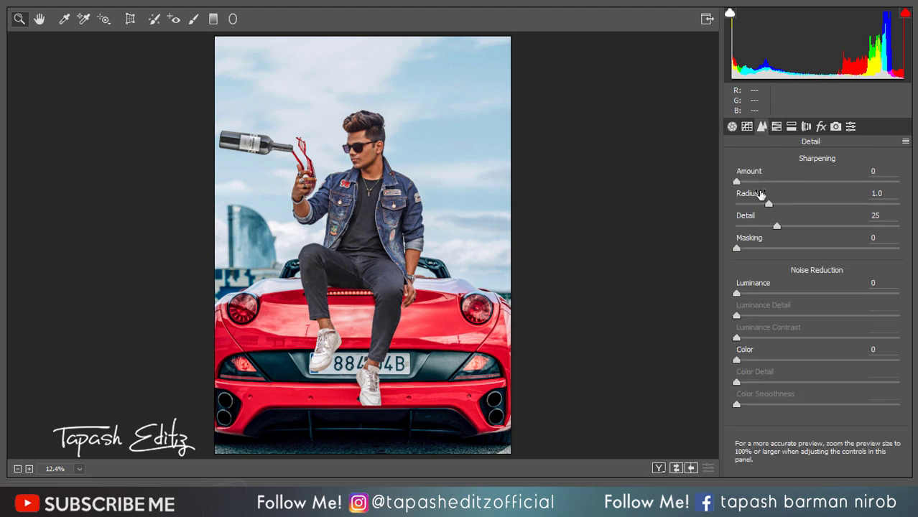
pyautogui.click(776, 127)
pyautogui.click(826, 183)
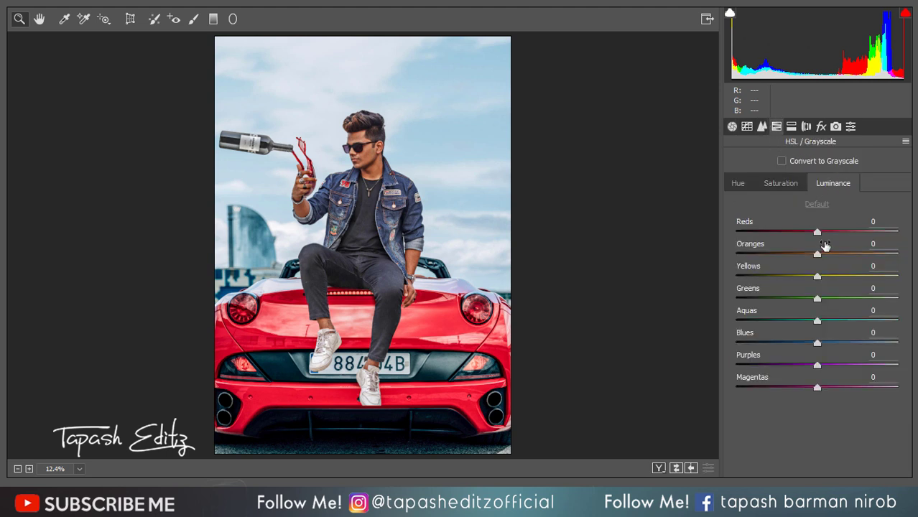
pyautogui.moveTo(818, 254); pyautogui.dragTo(827, 230)
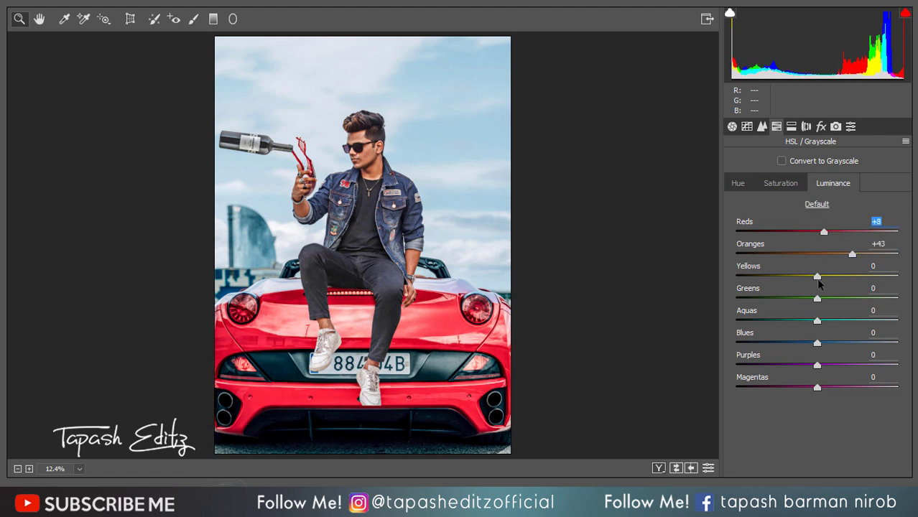
pyautogui.moveTo(816, 342); pyautogui.dragTo(796, 342)
# - Set HSL saturation to Reds -18 and Oranges -6, and hue to Oranges +18 and Yellows -1, shifting the Blues toward teal
pyautogui.click(785, 182)
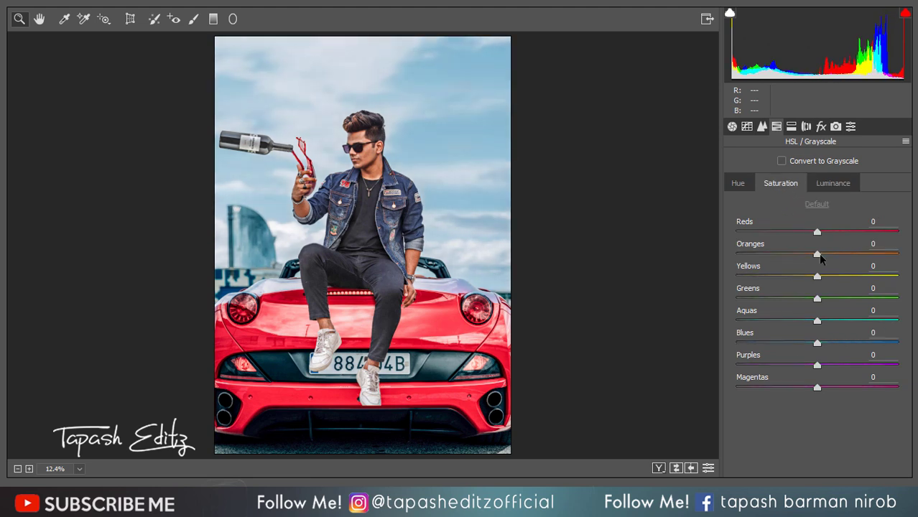
pyautogui.moveTo(816, 259)
pyautogui.mouseDown()
pyautogui.moveTo(799, 255)
pyautogui.moveTo(827, 260)
pyautogui.moveTo(810, 256)
pyautogui.moveTo(805, 231)
pyautogui.moveTo(848, 231)
pyautogui.moveTo(802, 230)
pyautogui.moveTo(808, 256)
pyautogui.moveTo(799, 257)
pyautogui.moveTo(837, 255)
pyautogui.moveTo(808, 254)
pyautogui.mouseUp()
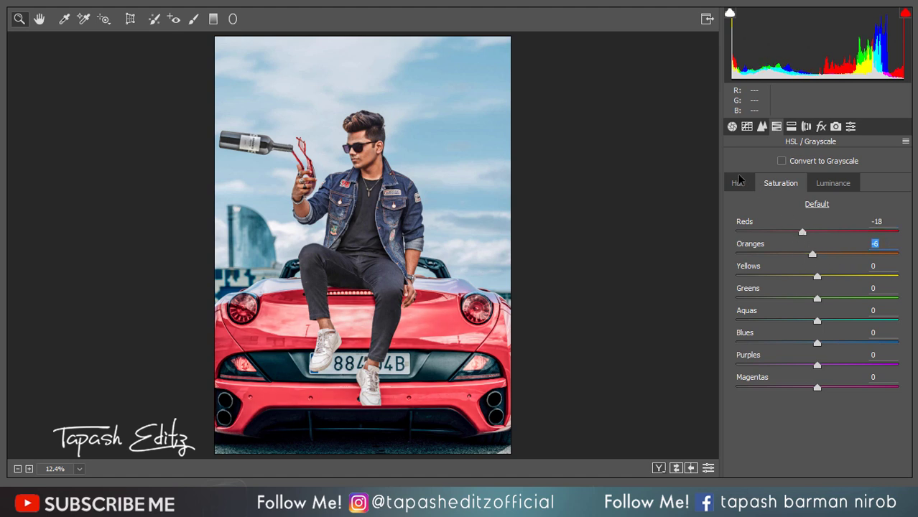
pyautogui.click(738, 183)
pyautogui.moveTo(816, 277); pyautogui.dragTo(830, 250)
pyautogui.click(818, 256)
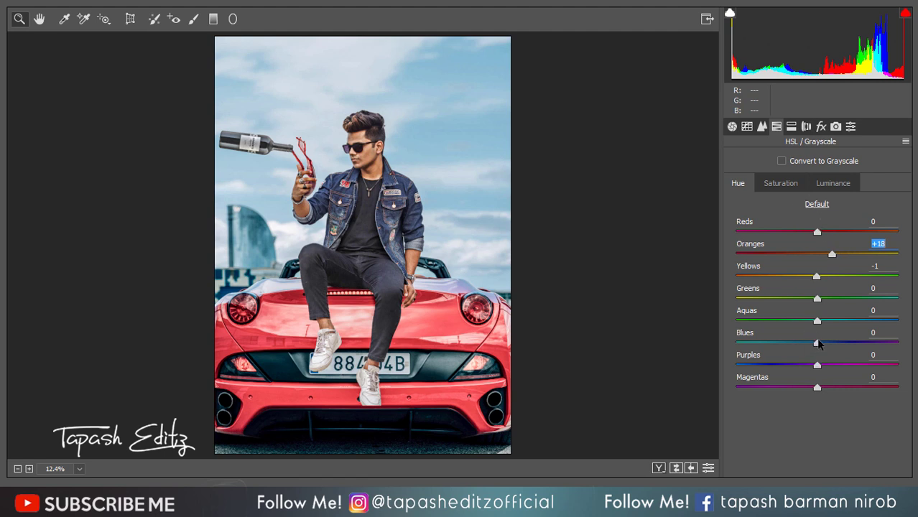
pyautogui.moveTo(817, 344); pyautogui.dragTo(836, 343)
pyautogui.click(788, 187)
# - Set Dehaze to +3 and add a post-crop vignette with amount -26 and roundness -11
pyautogui.click(835, 126)
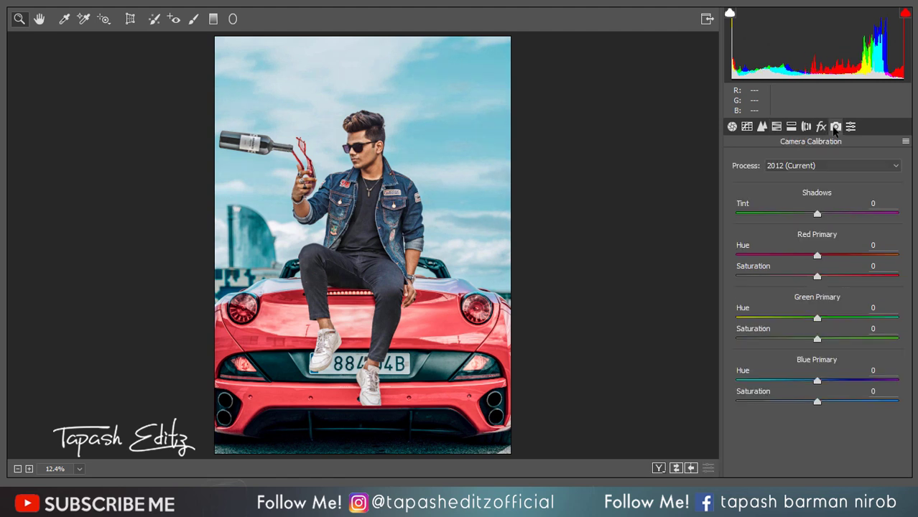
pyautogui.click(820, 127)
pyautogui.moveTo(825, 185)
pyautogui.mouseDown()
pyautogui.moveTo(842, 185)
pyautogui.moveTo(807, 187)
pyautogui.moveTo(819, 187)
pyautogui.mouseUp()
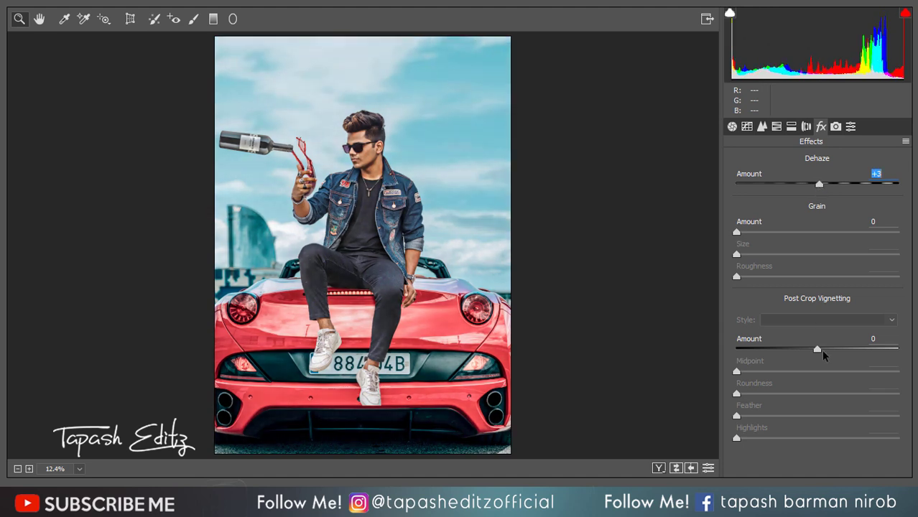
pyautogui.moveTo(821, 349); pyautogui.dragTo(796, 348)
pyautogui.moveTo(817, 393)
pyautogui.mouseDown()
pyautogui.moveTo(797, 384)
pyautogui.moveTo(805, 382)
pyautogui.mouseUp()
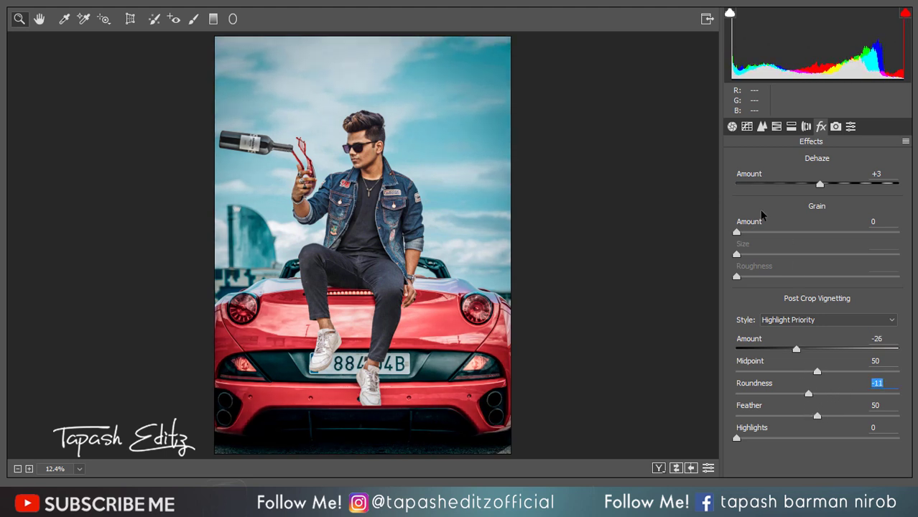
# - Readjust the basic tones to Contrast -53, Highlights -39 and Shadows +64, and fine-tune the Clarity
pyautogui.click(746, 126)
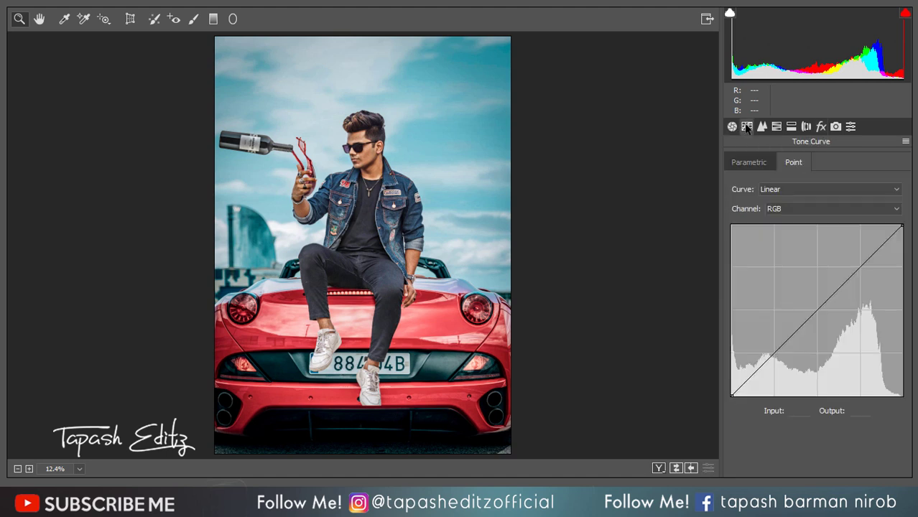
pyautogui.click(732, 126)
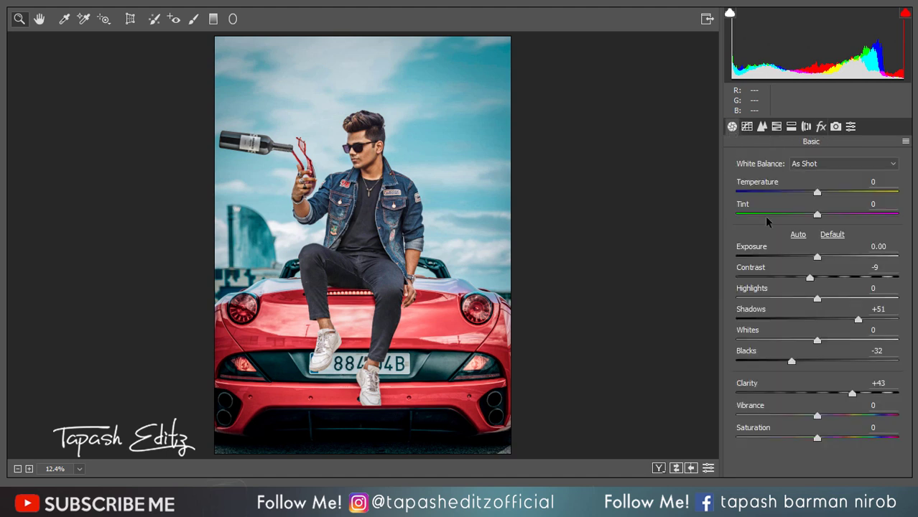
pyautogui.moveTo(803, 280); pyautogui.dragTo(780, 277)
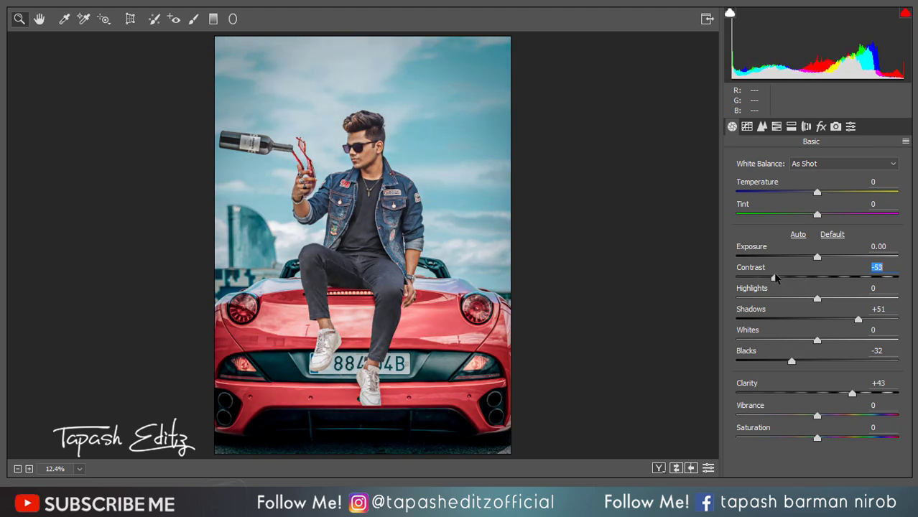
pyautogui.moveTo(857, 319)
pyautogui.mouseDown()
pyautogui.moveTo(836, 320)
pyautogui.moveTo(868, 320)
pyautogui.mouseUp()
pyautogui.moveTo(816, 298); pyautogui.dragTo(784, 297)
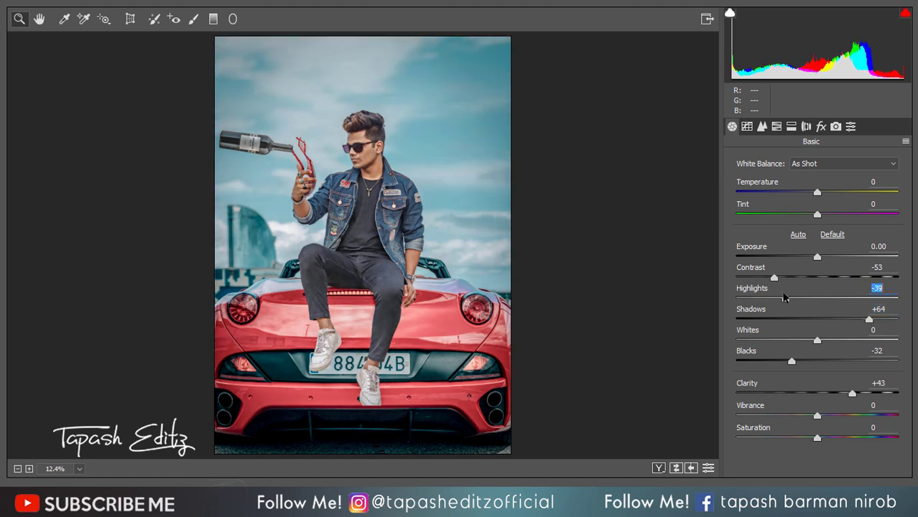
pyautogui.moveTo(850, 393)
pyautogui.mouseDown()
pyautogui.moveTo(869, 395)
pyautogui.moveTo(838, 392)
pyautogui.moveTo(849, 396)
pyautogui.mouseUp()
# - Set the sharpening amount to 78 and the luminance noise reduction to 38
pyautogui.click(762, 127)
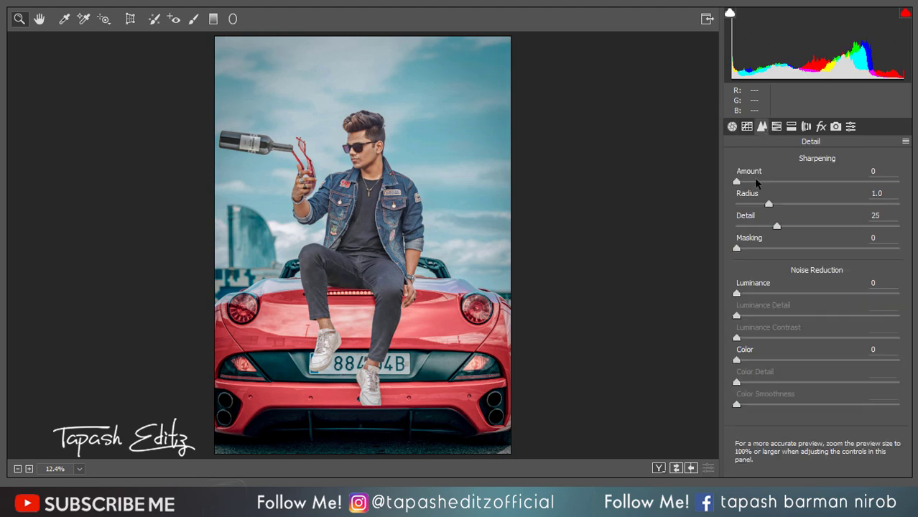
pyautogui.moveTo(756, 182); pyautogui.dragTo(820, 182)
pyautogui.moveTo(757, 293); pyautogui.dragTo(801, 298)
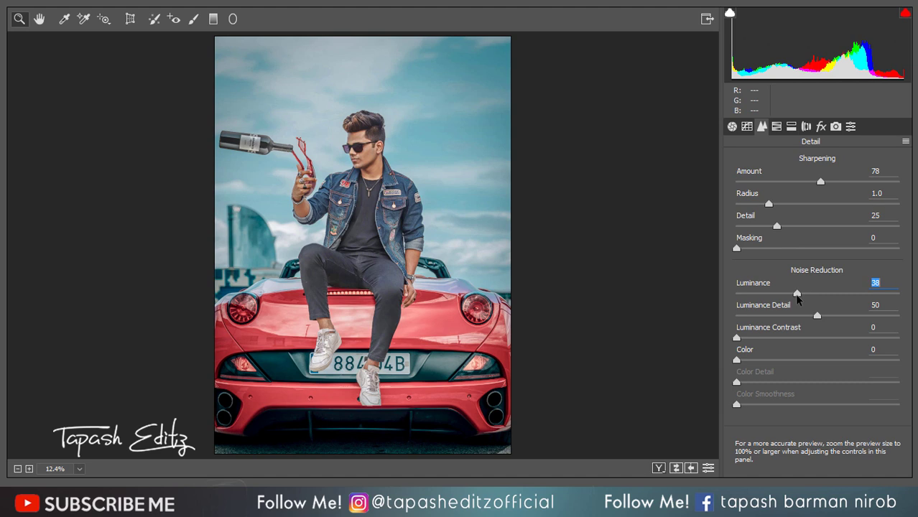
# - Set the basic adjustments to Highlights -25, Vibrance +20 and Saturation -16
pyautogui.click(732, 127)
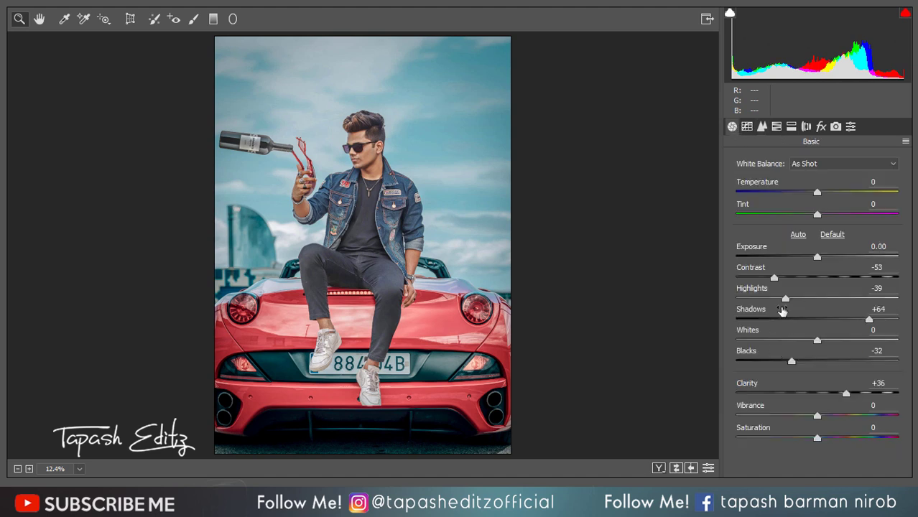
pyautogui.moveTo(784, 298); pyautogui.dragTo(795, 300)
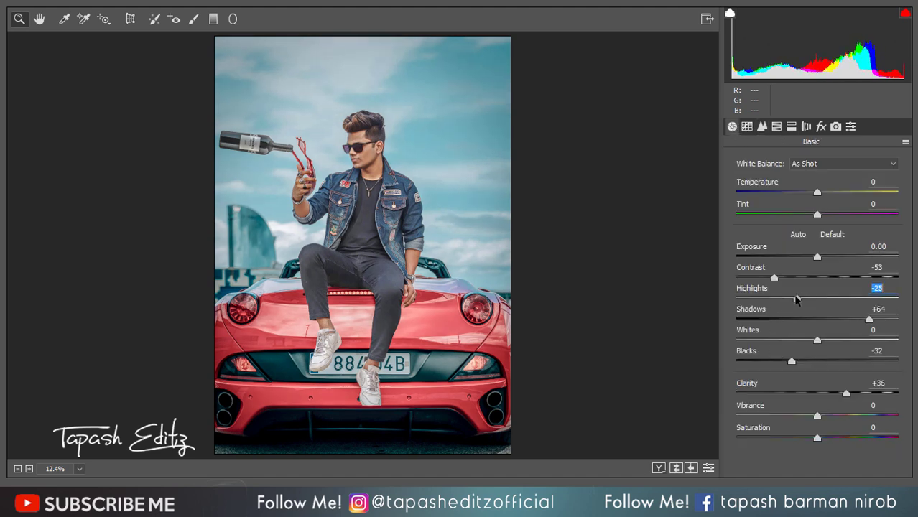
pyautogui.moveTo(815, 416); pyautogui.dragTo(803, 436)
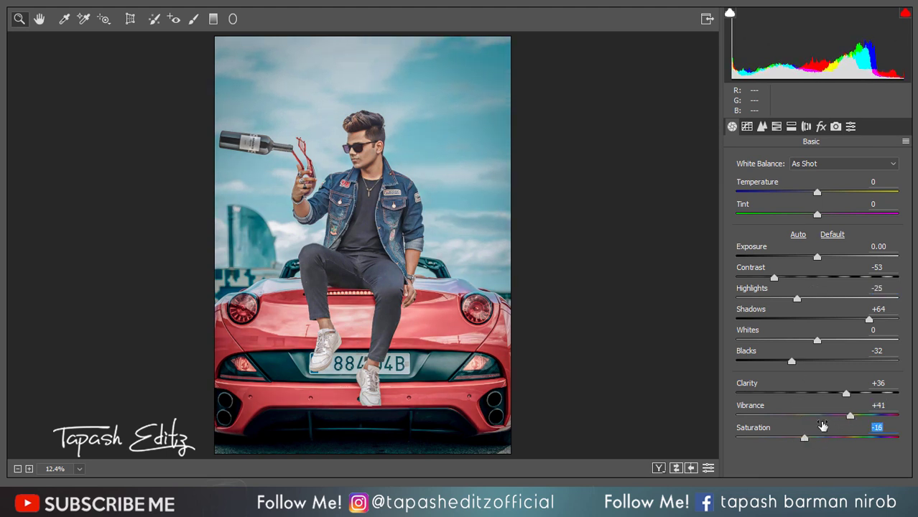
pyautogui.moveTo(850, 417)
pyautogui.mouseDown()
pyautogui.moveTo(830, 416)
pyautogui.moveTo(806, 441)
pyautogui.moveTo(833, 420)
pyautogui.mouseUp()
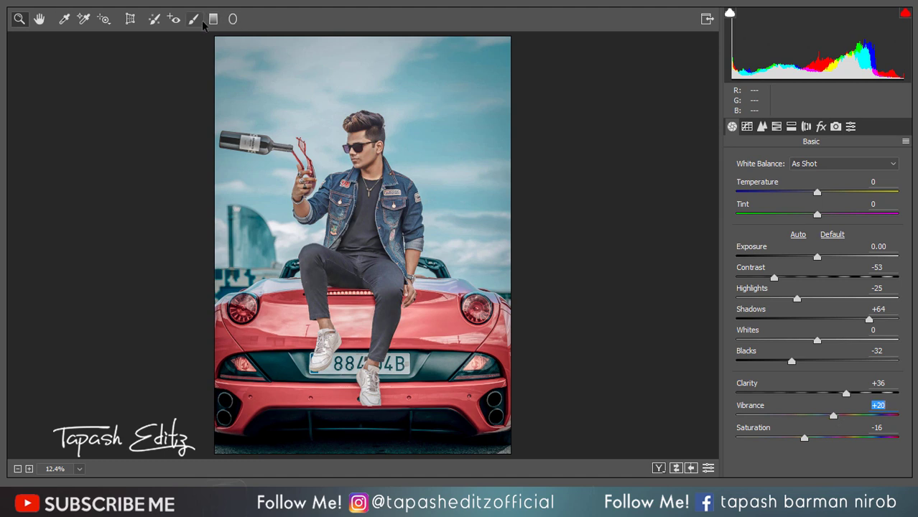
# - Add a graduated filter from the photo's lower edge up to the man's chest, with Exposure -1.00
pyautogui.click(232, 19)
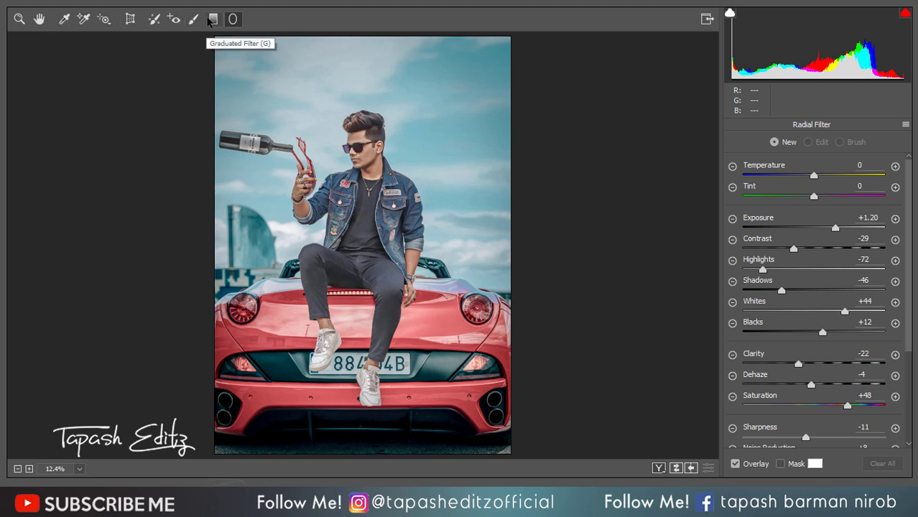
pyautogui.click(213, 20)
pyautogui.moveTo(347, 454); pyautogui.dragTo(354, 264)
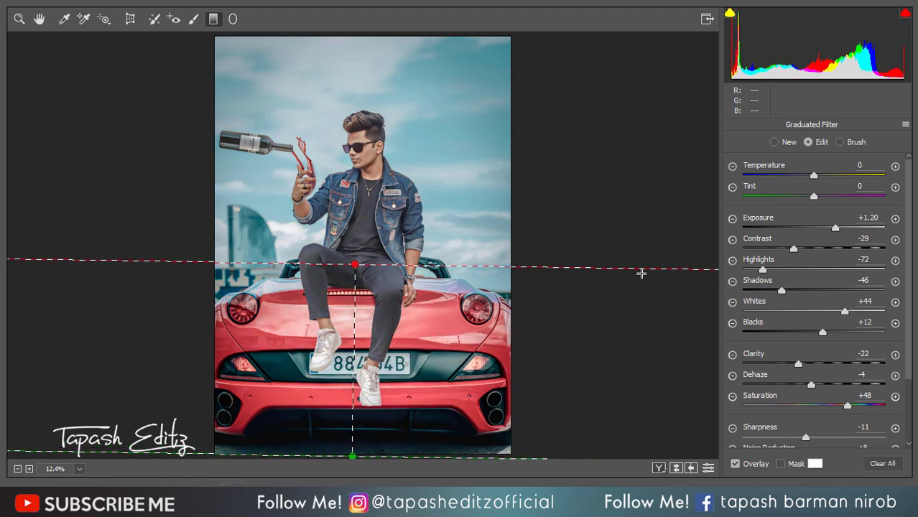
pyautogui.moveTo(799, 229); pyautogui.dragTo(826, 229)
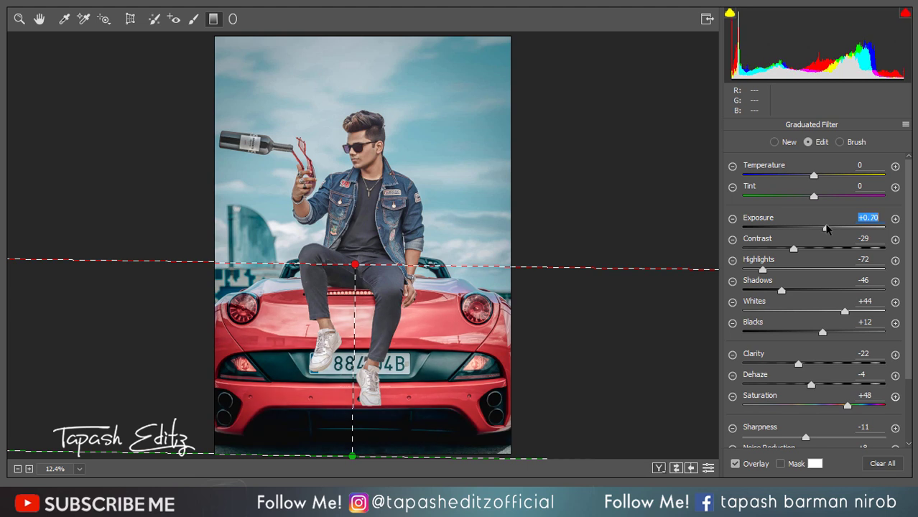
pyautogui.moveTo(353, 265); pyautogui.dragTo(352, 224)
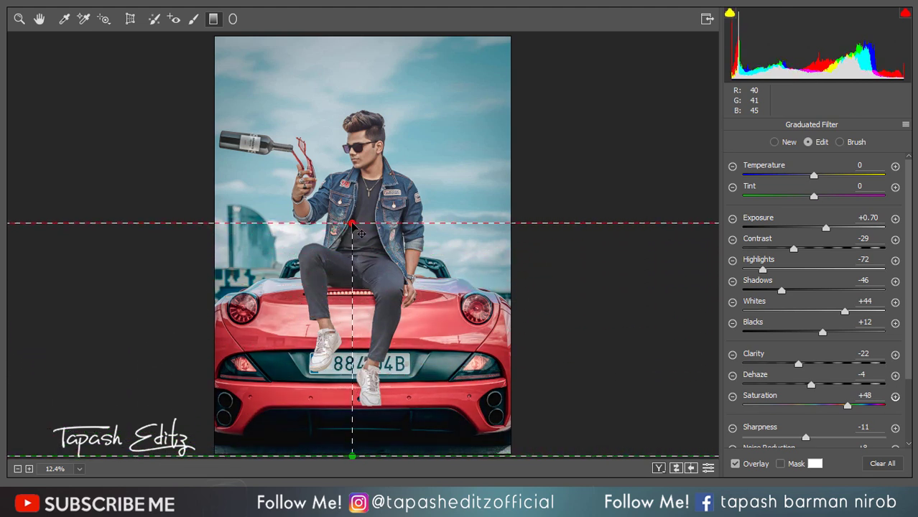
pyautogui.click(778, 228)
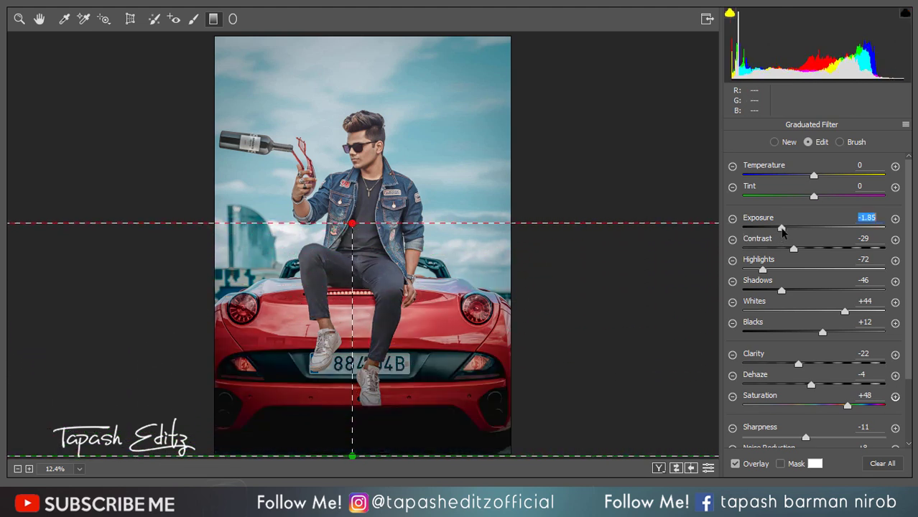
pyautogui.moveTo(781, 228); pyautogui.dragTo(795, 228)
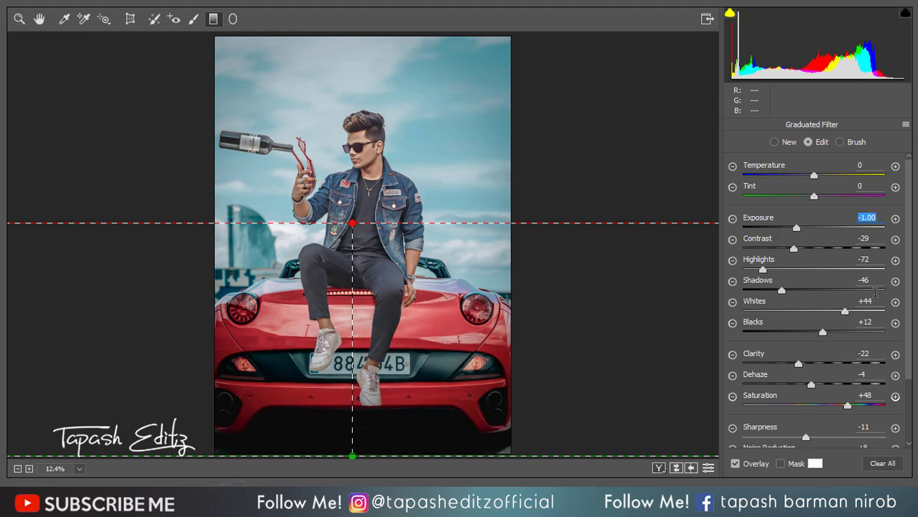
# - Set the graduated filter's Shadows to 0 and Blacks to +4
pyautogui.moveTo(795, 295); pyautogui.dragTo(814, 290)
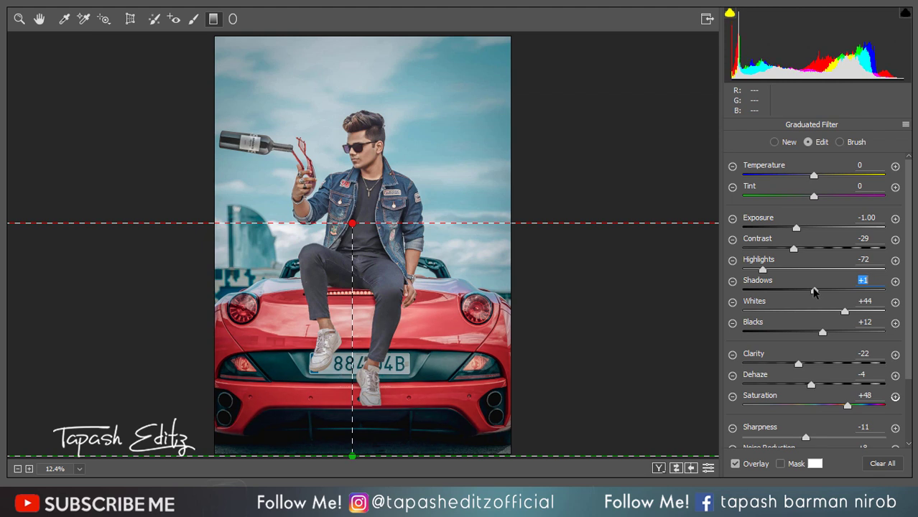
pyautogui.moveTo(822, 334); pyautogui.dragTo(815, 337)
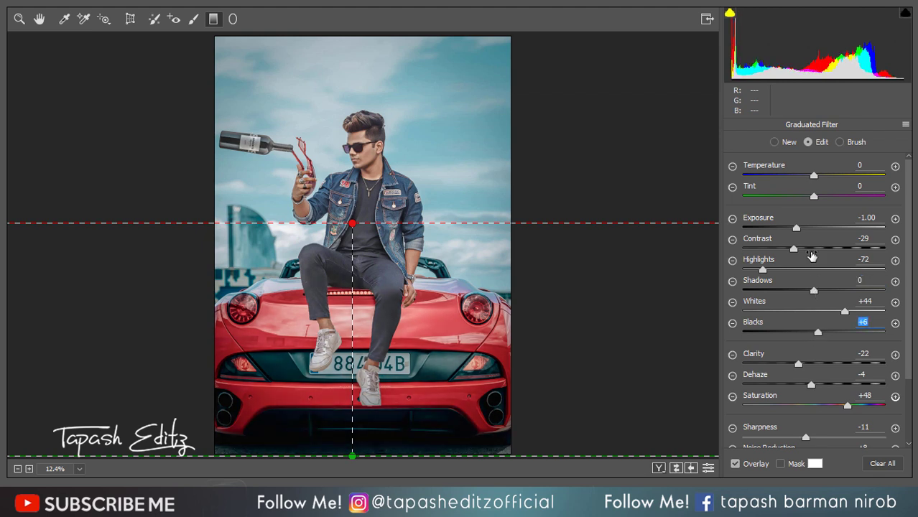
pyautogui.moveTo(809, 386)
pyautogui.mouseDown()
pyautogui.moveTo(801, 386)
pyautogui.moveTo(822, 386)
pyautogui.mouseUp()
pyautogui.doubleClick(820, 386)
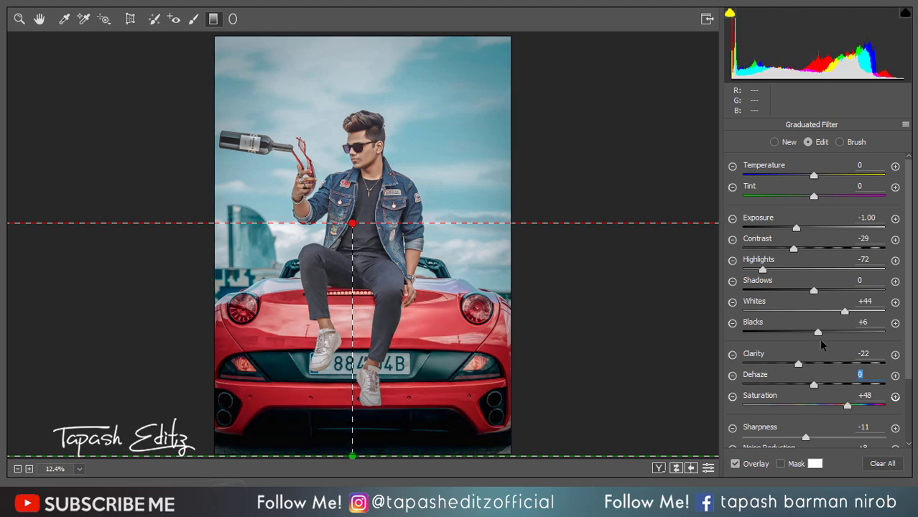
pyautogui.moveTo(818, 332); pyautogui.dragTo(815, 333)
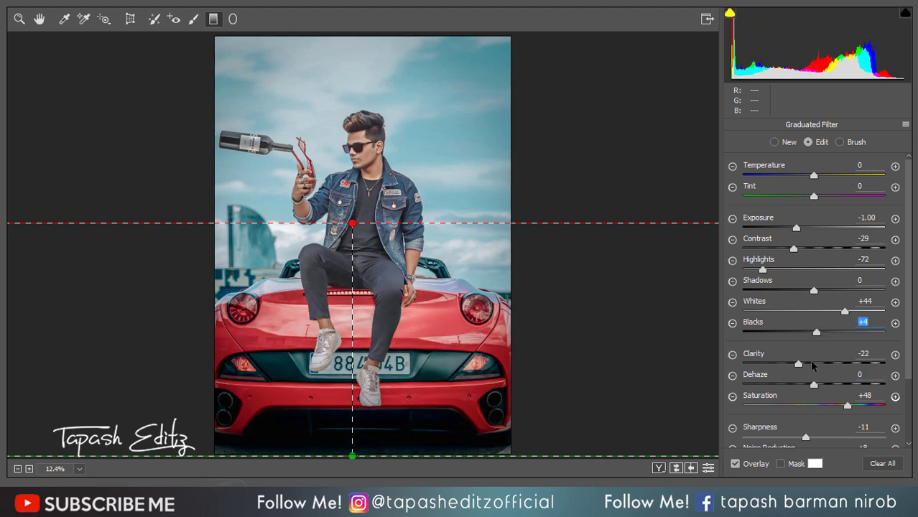
# - Set the graduated filter's Dehaze to +32 and Saturation to +14, extend it up to the man's head, and apply the Camera Raw edits
pyautogui.moveTo(810, 384); pyautogui.dragTo(835, 386)
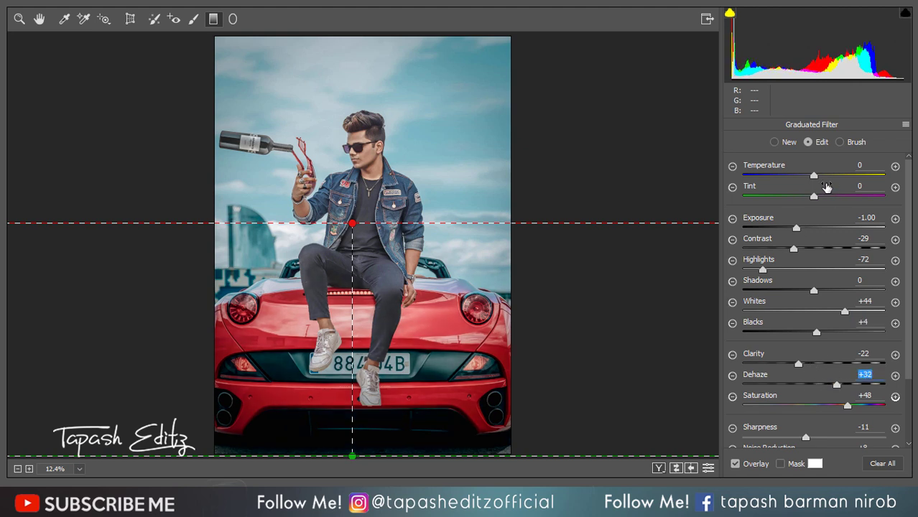
pyautogui.scroll(-2, 812, 365)
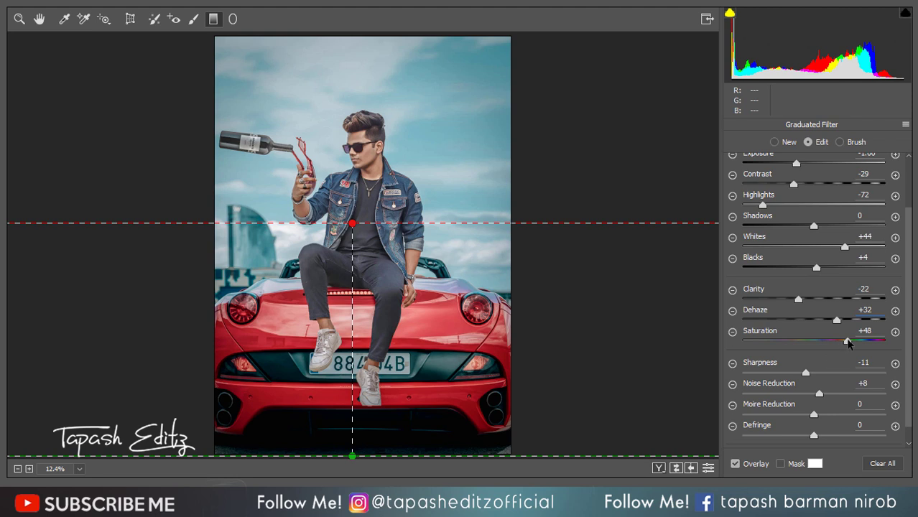
pyautogui.moveTo(848, 343); pyautogui.dragTo(823, 343)
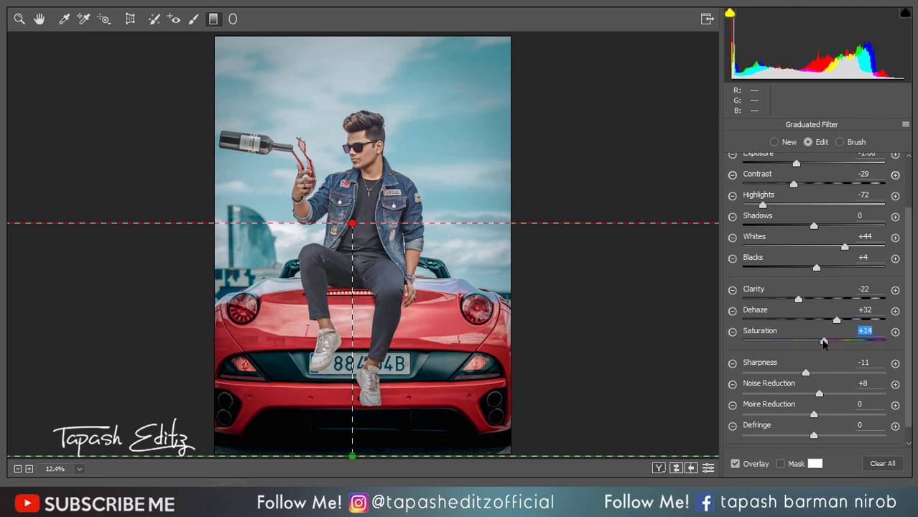
pyautogui.moveTo(352, 224); pyautogui.dragTo(358, 134)
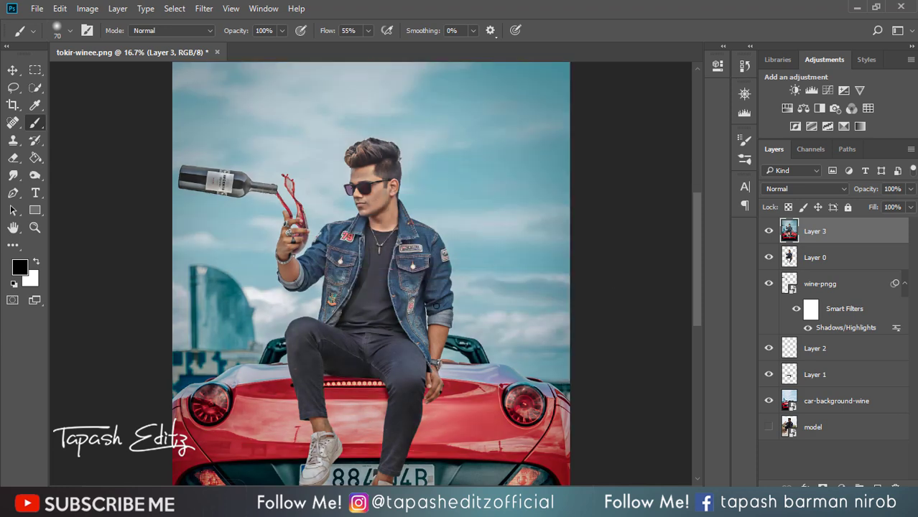
# - Place the white-lens-png image as an embedded layer above Layer 3 and set its blend mode to Screen
pyautogui.hotkey('ctrl', '-')
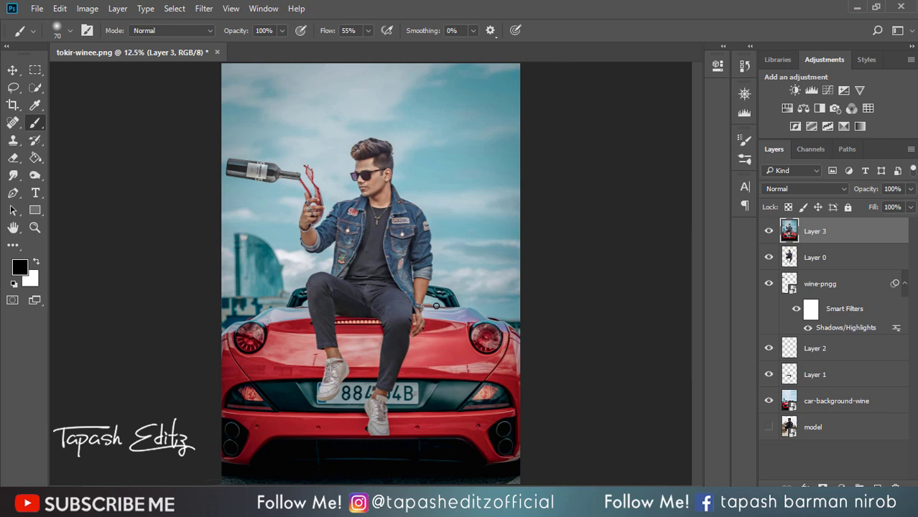
pyautogui.click(37, 8)
pyautogui.click(77, 247)
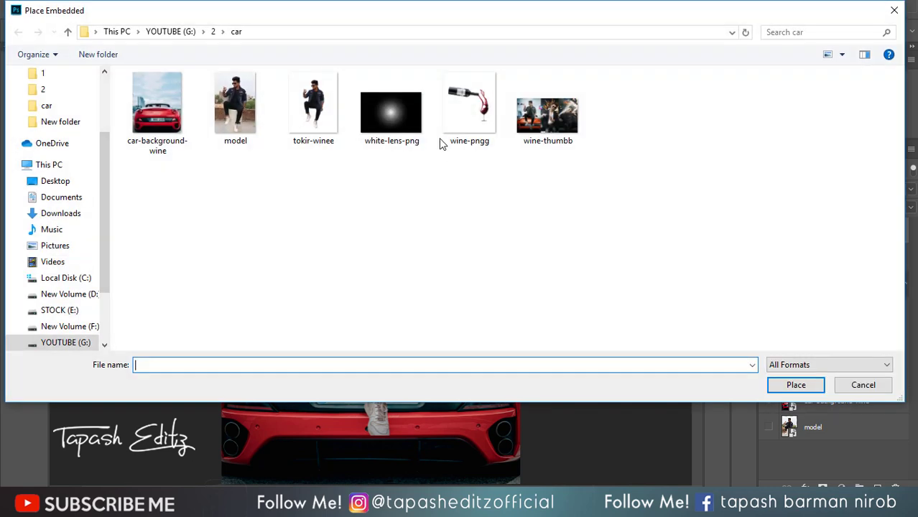
pyautogui.click(399, 104)
pyautogui.doubleClick(399, 104)
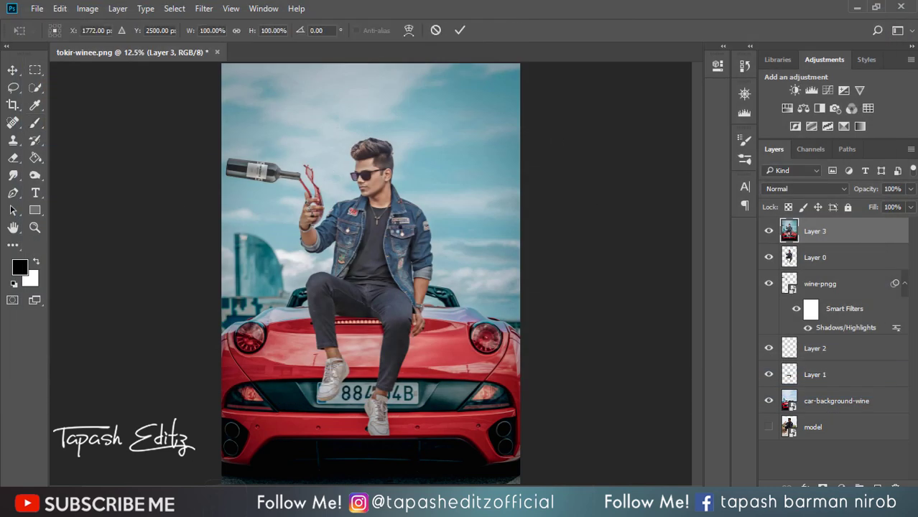
pyautogui.moveTo(384, 285); pyautogui.dragTo(451, 327)
pyautogui.click(804, 188)
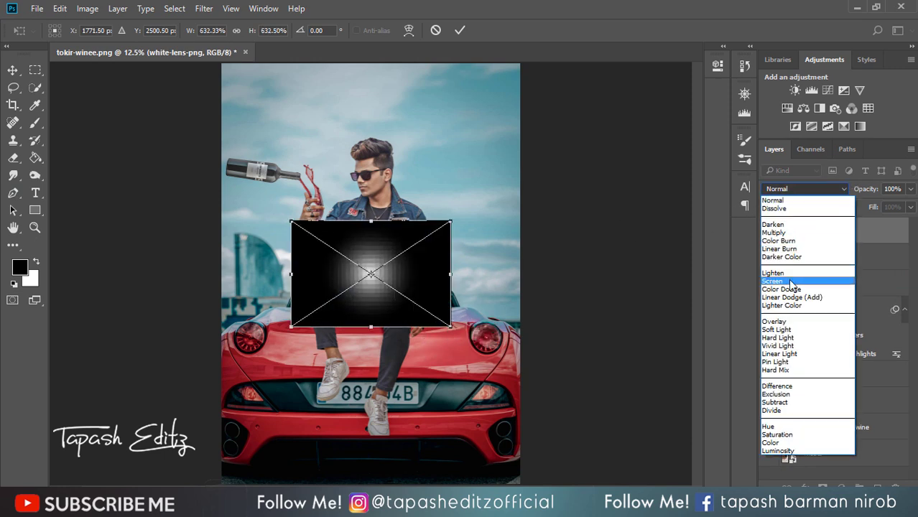
pyautogui.click(782, 281)
# - Enlarge the white lens glow to about 1761% and position it in the sky behind the man, beside his head
pyautogui.moveTo(410, 262); pyautogui.dragTo(478, 125)
pyautogui.moveTo(515, 189); pyautogui.dragTo(588, 258)
pyautogui.moveTo(492, 170); pyautogui.dragTo(512, 191)
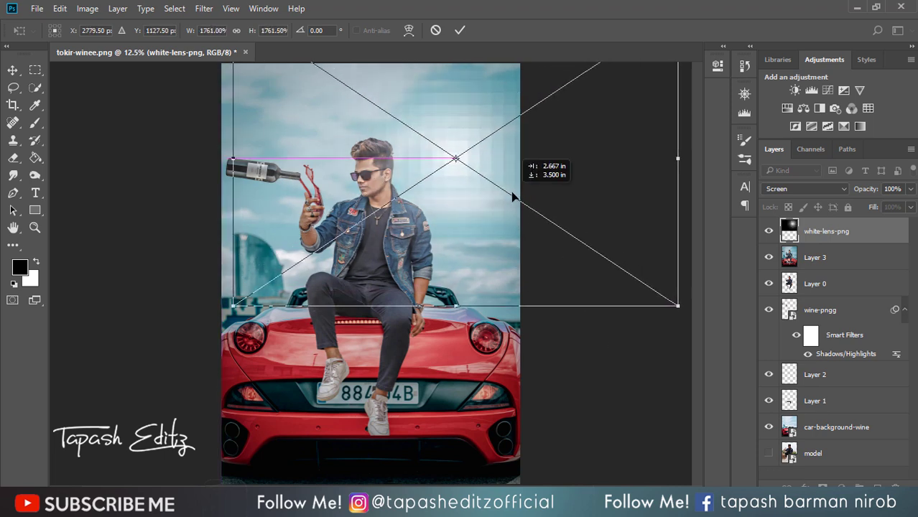
pyautogui.click(460, 30)
pyautogui.press('b')
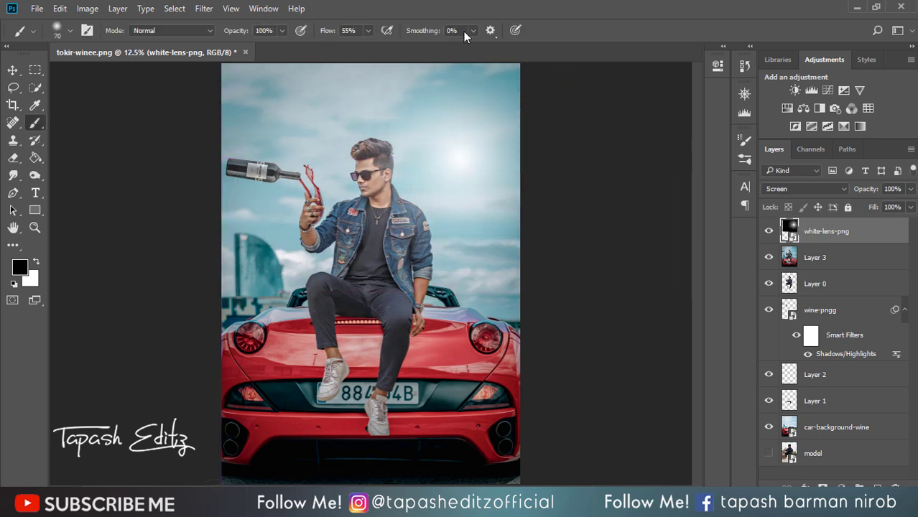
pyautogui.click(12, 69)
pyautogui.moveTo(432, 144); pyautogui.dragTo(440, 169)
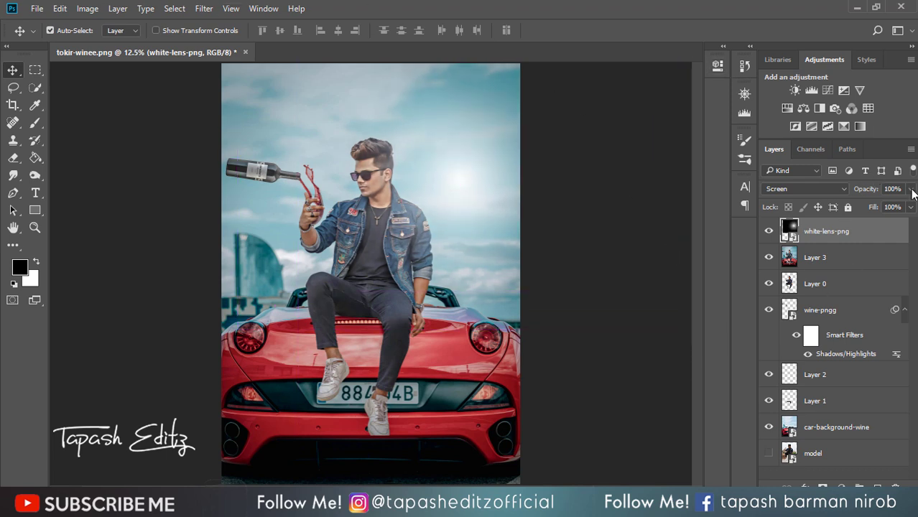
# - Lower the white lens glow's opacity to 65% and merge it down into Layer 3
pyautogui.click(911, 189)
pyautogui.moveTo(911, 206); pyautogui.dragTo(888, 207)
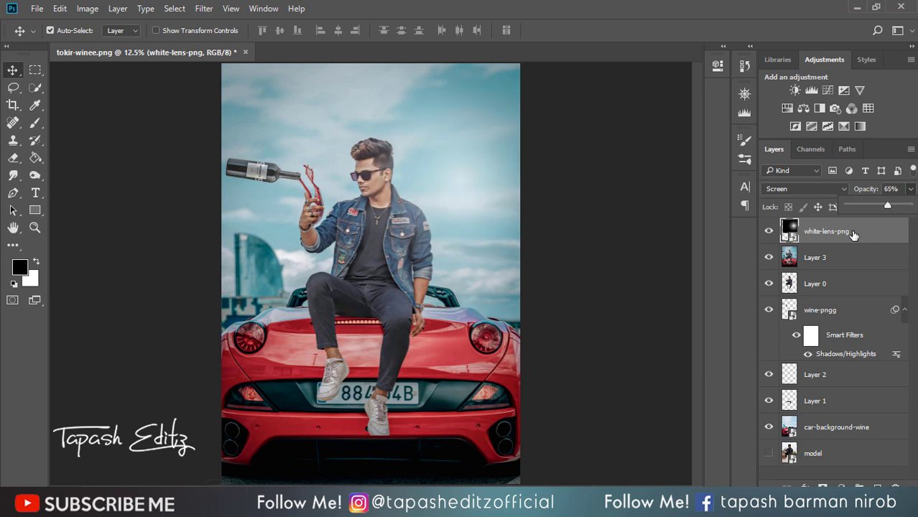
pyautogui.rightClick(852, 235)
pyautogui.click(692, 474)
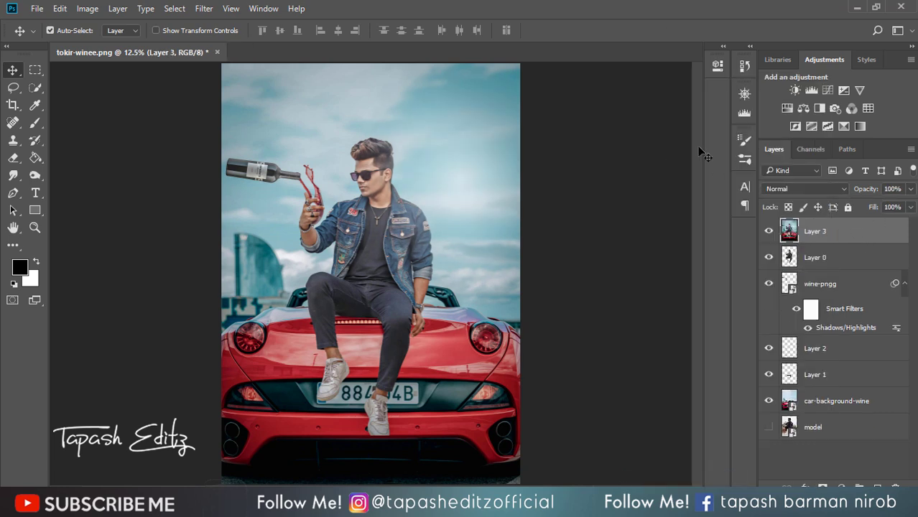
# - Add a Selective Color adjustment clipped to Layer 3, with Reds at Cyan -16, Magenta -31, Yellow +13 and Black -2
pyautogui.click(842, 126)
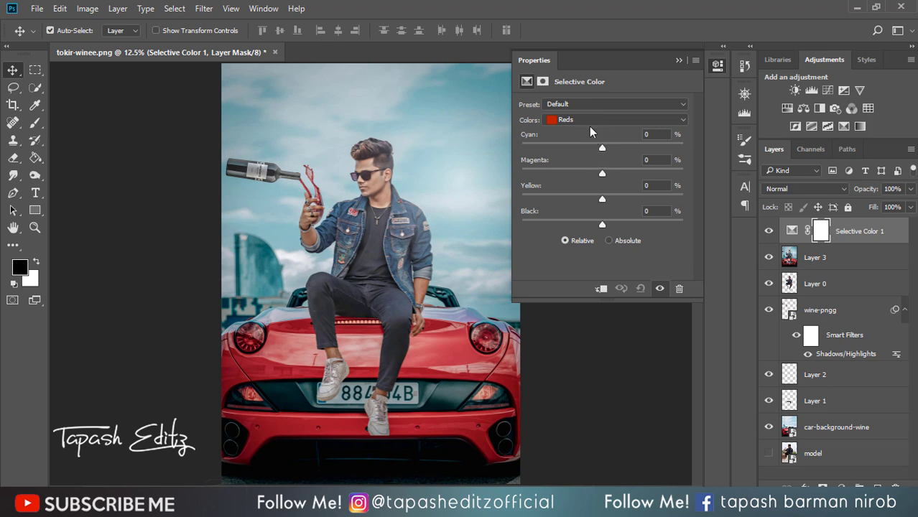
pyautogui.click(600, 288)
pyautogui.moveTo(601, 148)
pyautogui.mouseDown()
pyautogui.moveTo(587, 149)
pyautogui.moveTo(592, 144)
pyautogui.mouseUp()
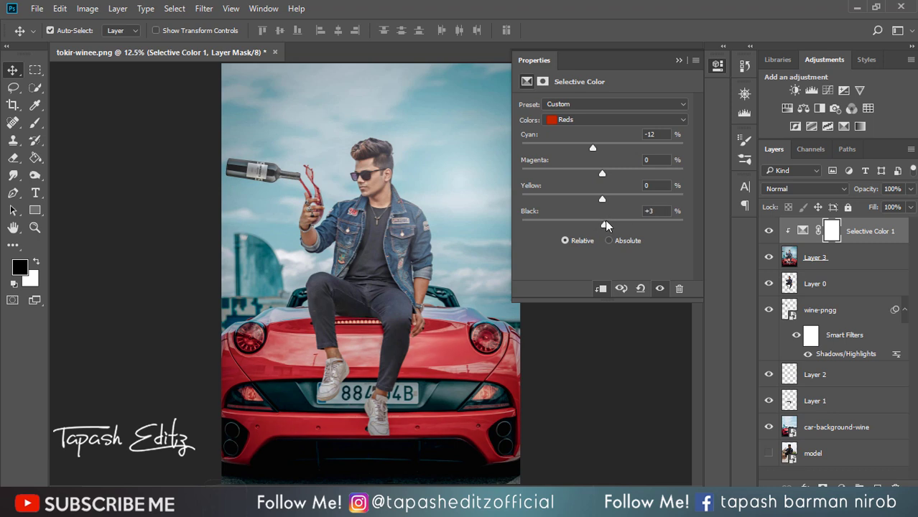
pyautogui.moveTo(605, 220); pyautogui.dragTo(578, 175)
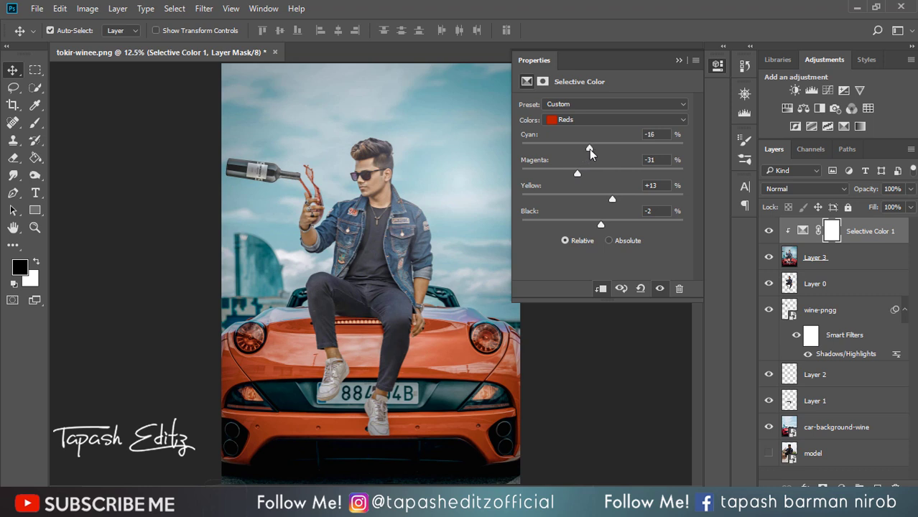
pyautogui.moveTo(597, 150); pyautogui.dragTo(589, 144)
# - Set the Selective Color Yellows to Cyan -35, Magenta -53 and Black -44
pyautogui.click(597, 121)
pyautogui.click(596, 132)
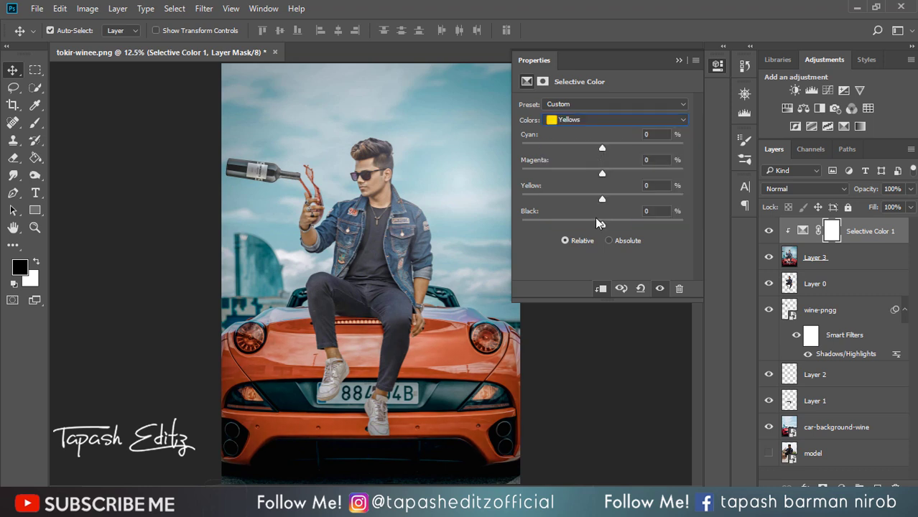
pyautogui.moveTo(639, 224); pyautogui.dragTo(566, 223)
pyautogui.moveTo(603, 173); pyautogui.dragTo(559, 175)
pyautogui.moveTo(600, 148); pyautogui.dragTo(575, 151)
pyautogui.click(574, 120)
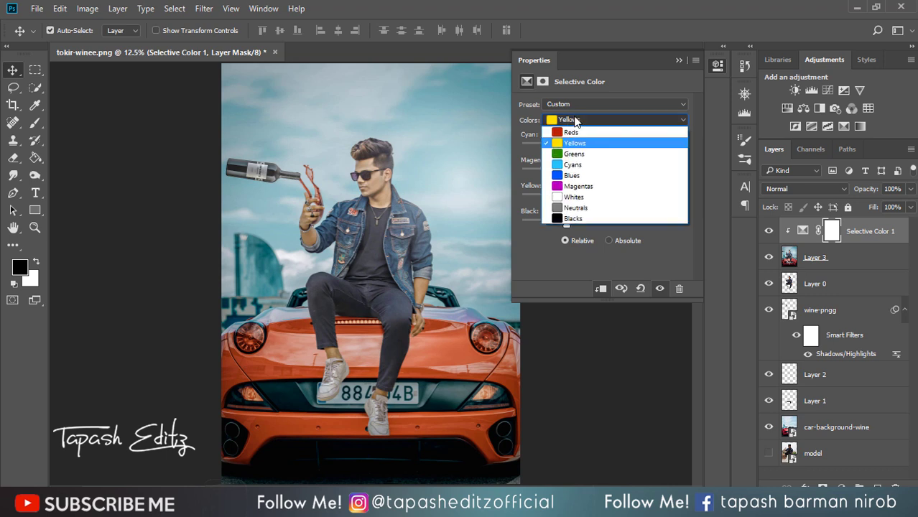
pyautogui.click(581, 118)
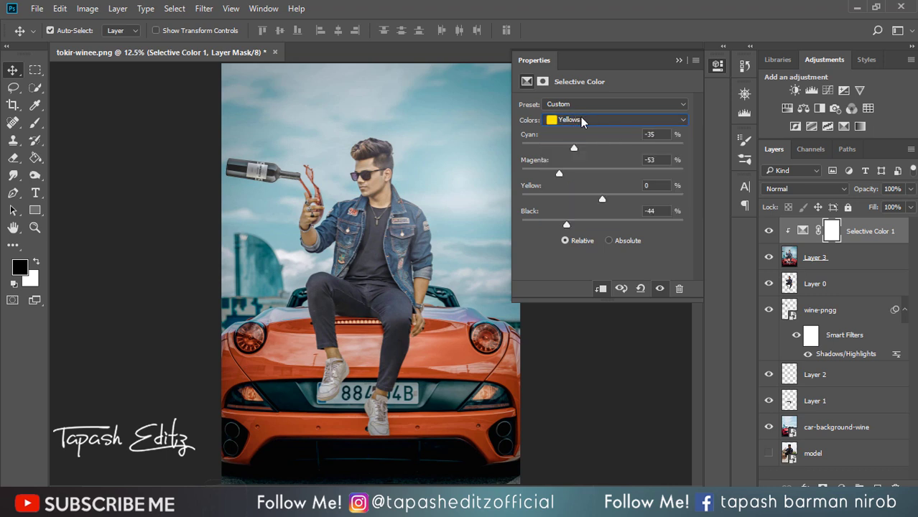
# - Set the Selective Color Blacks to Cyan -13, Magenta +9 and Black +3
pyautogui.click(580, 116)
pyautogui.click(574, 219)
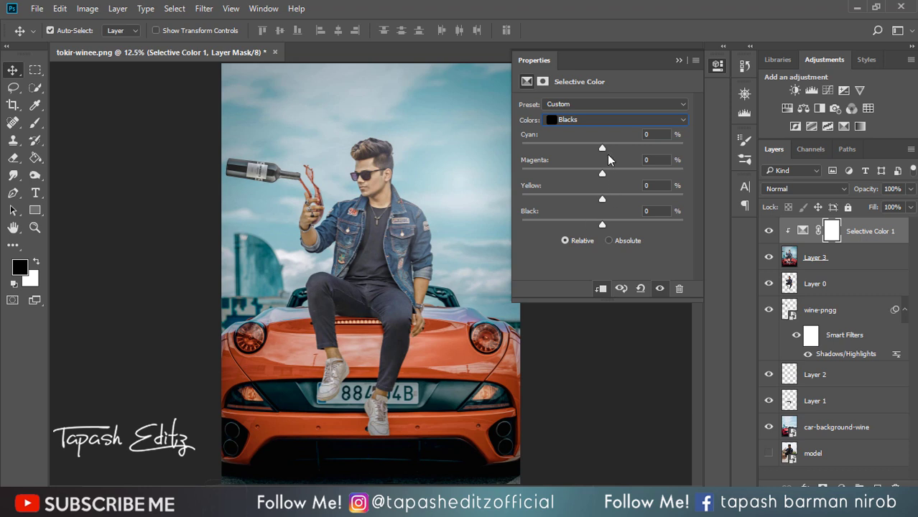
pyautogui.moveTo(584, 141)
pyautogui.mouseDown()
pyautogui.moveTo(572, 140)
pyautogui.moveTo(620, 144)
pyautogui.moveTo(591, 143)
pyautogui.mouseUp()
pyautogui.moveTo(603, 174); pyautogui.dragTo(611, 177)
pyautogui.moveTo(604, 227); pyautogui.dragTo(606, 226)
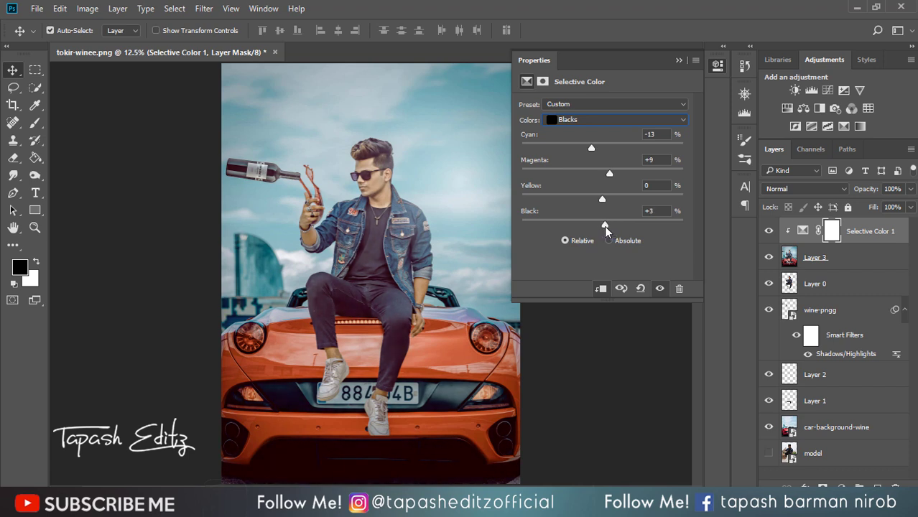
# - Mask the Selective Color adjustment off the man's face and other exposed skin, painting black with a 200-pixel brush at 55% flow
pyautogui.click(678, 61)
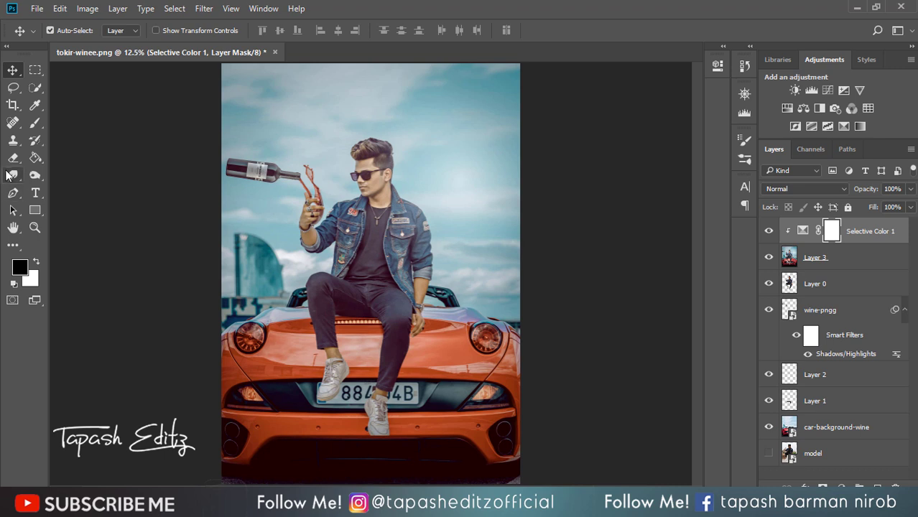
pyautogui.click(36, 124)
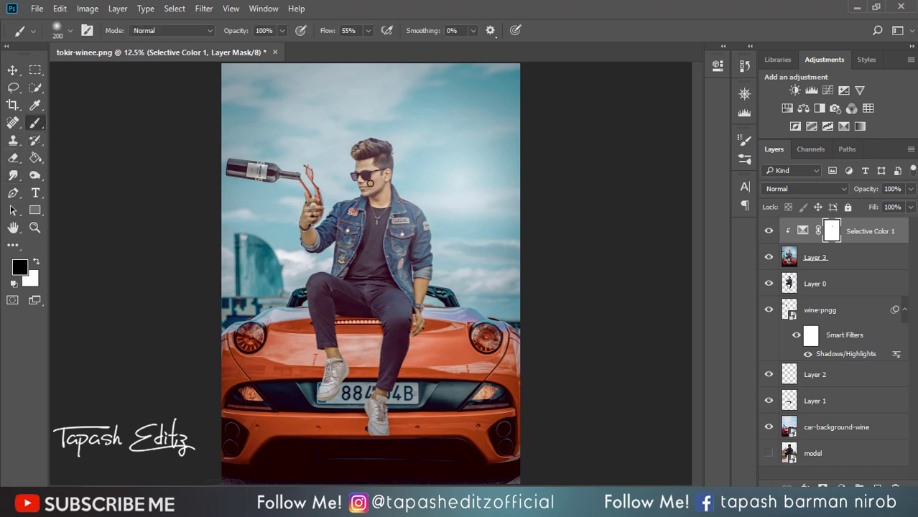
pyautogui.moveTo(369, 183); pyautogui.dragTo(372, 164)
pyautogui.press(']')
pyautogui.press(']')
pyautogui.press(']')
pyautogui.press(']')
pyautogui.press('[')
pyautogui.press('[')
pyautogui.press('[')
pyautogui.press('[')
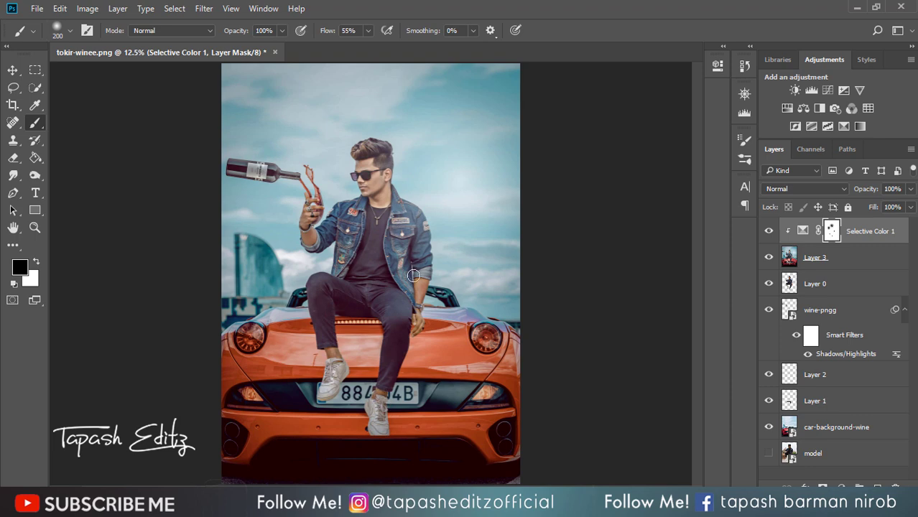
# - Merge the masked Selective Color adjustment down into Layer 3
pyautogui.rightClick(852, 231)
pyautogui.click(730, 465)
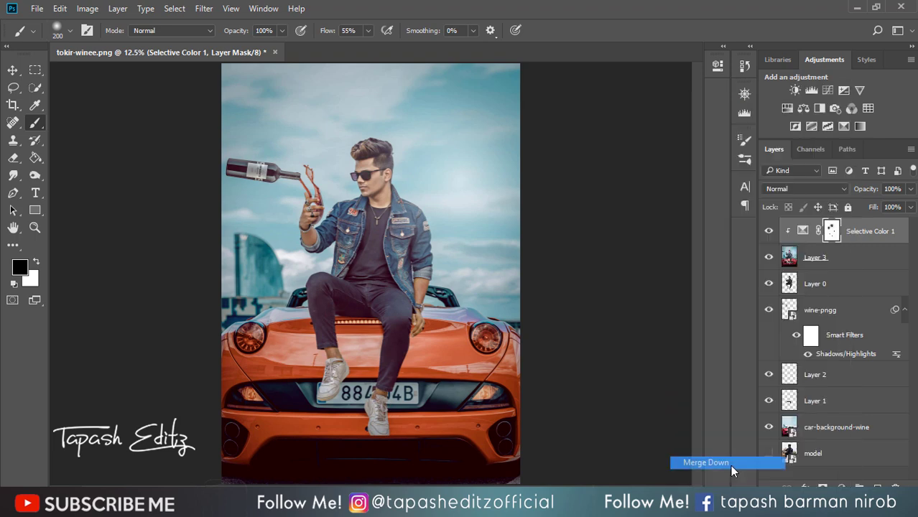
pyautogui.hotkey('ctrl', '-')
pyautogui.hotkey('ctrl', '-')
pyautogui.hotkey('ctrl', '-')
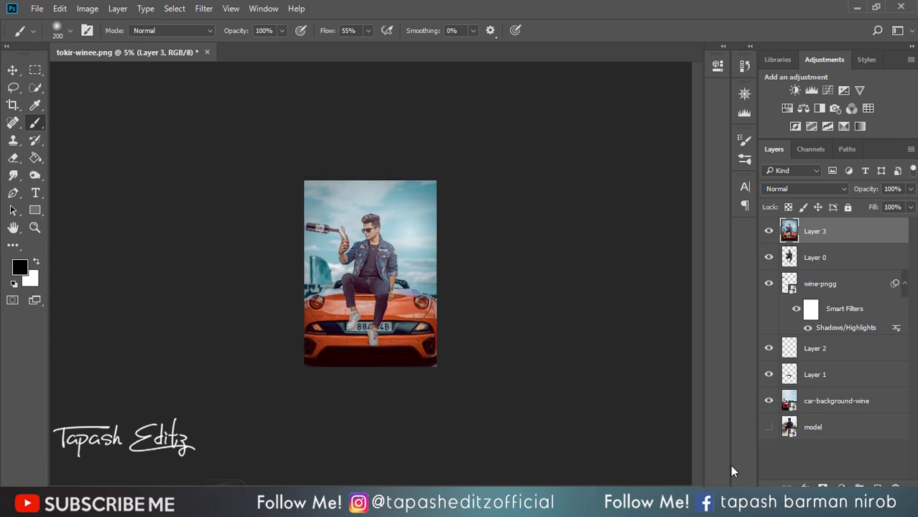
pyautogui.hotkey('ctrl', '+')
pyautogui.hotkey('ctrl', '+')
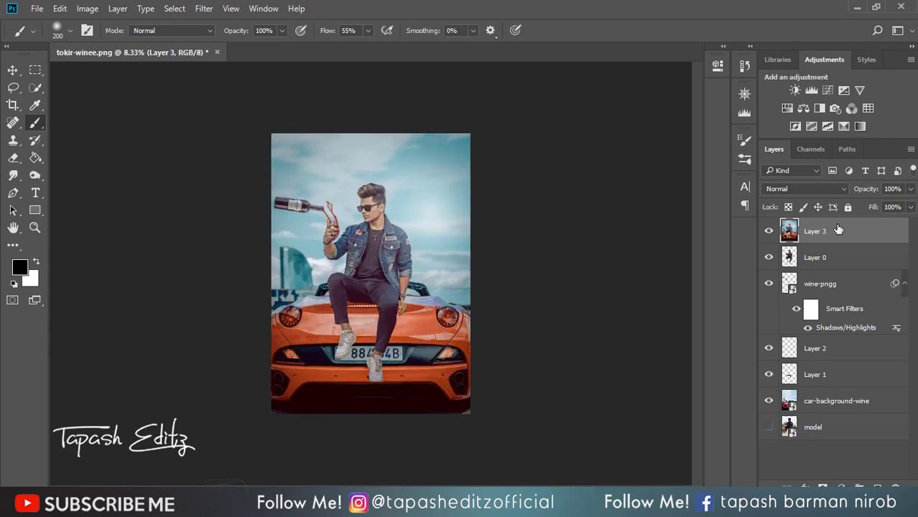
# - Duplicate Layer 3 and apply a High Pass filter with a 1.8-pixel radius to the copy
pyautogui.moveTo(837, 231); pyautogui.dragTo(880, 486)
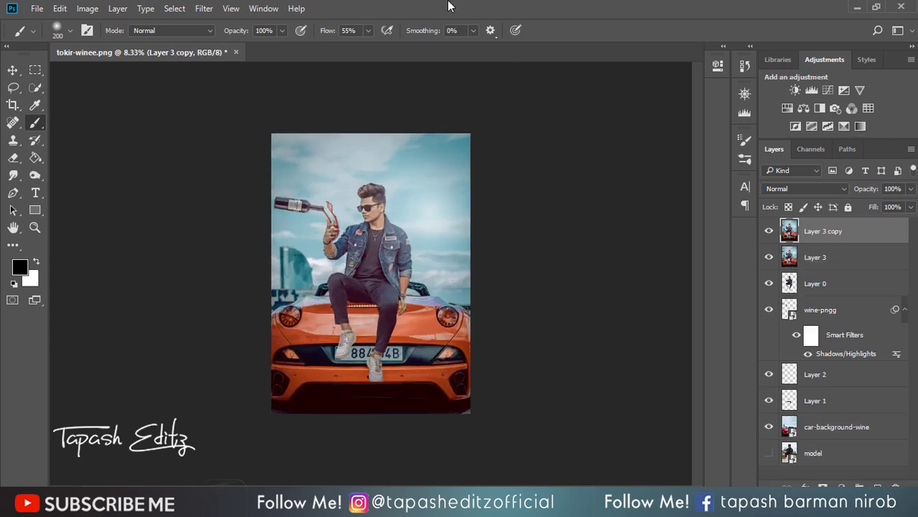
pyautogui.click(204, 9)
pyautogui.moveTo(301, 272)
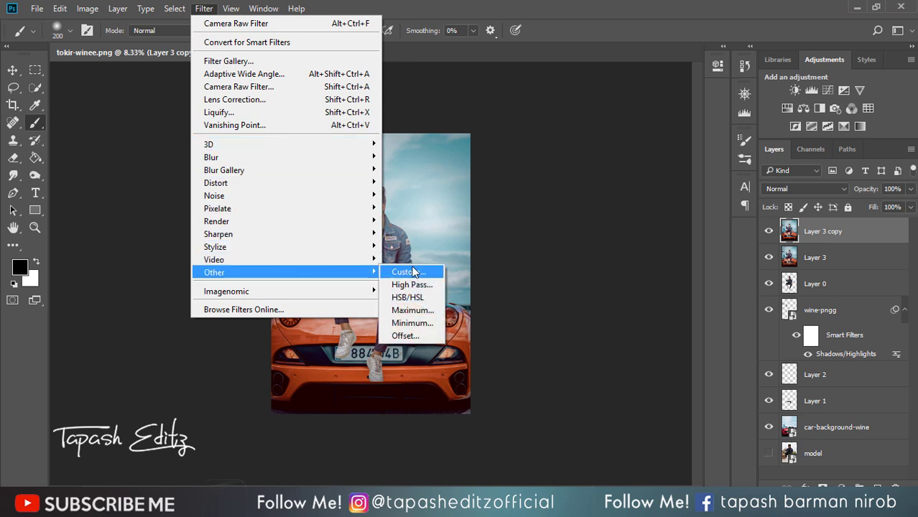
pyautogui.click(411, 284)
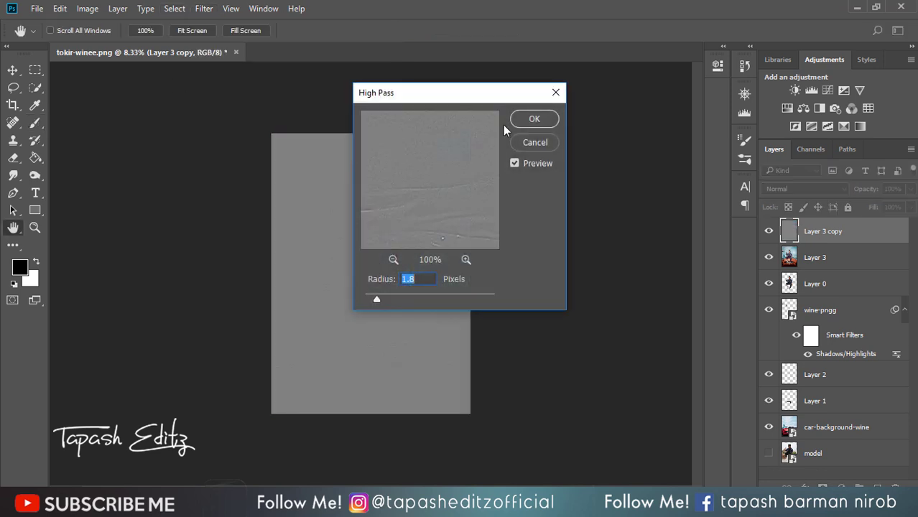
pyautogui.click(522, 120)
# - Set the blend mode of the high-pass layer copy to Overlay
pyautogui.click(797, 188)
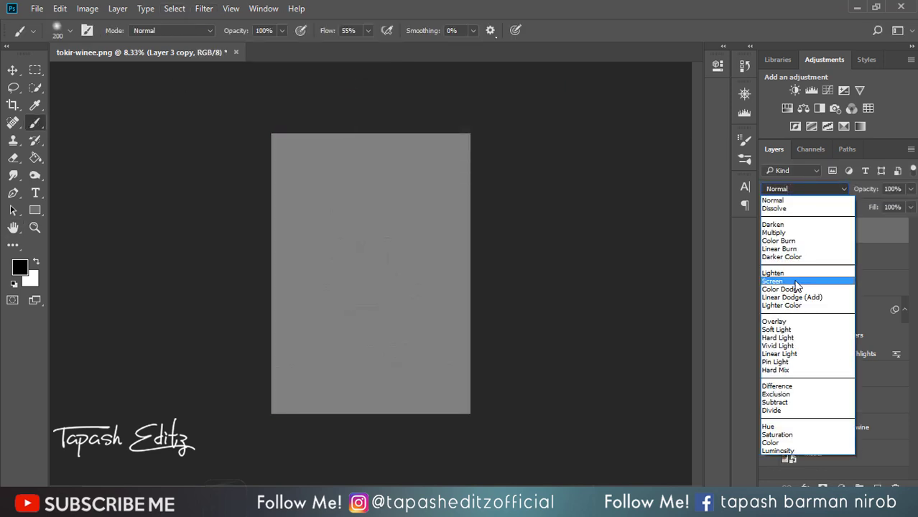
pyautogui.click(790, 322)
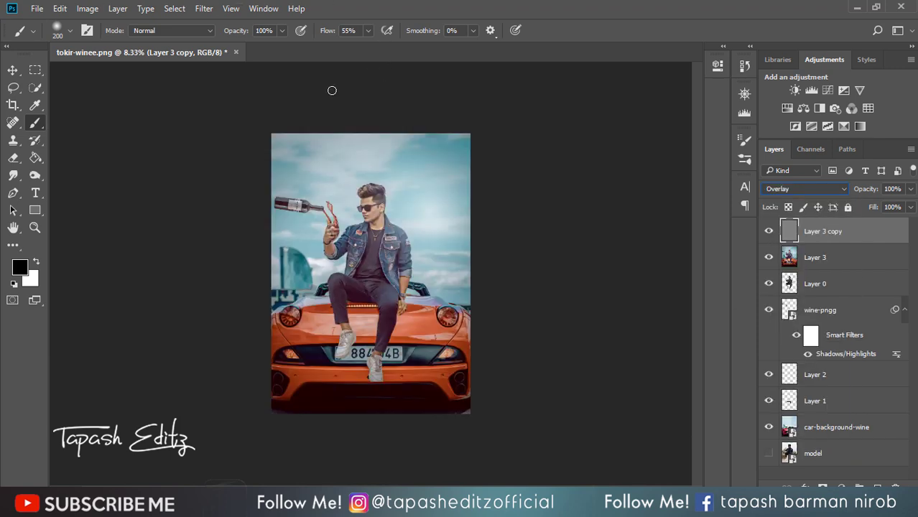
# - Examine the sharpening up close on the man, jacket and bottle, and check the whole composition
pyautogui.hotkey('ctrl', '+')
pyautogui.hotkey('ctrl', '+')
pyautogui.hotkey('ctrl', '+')
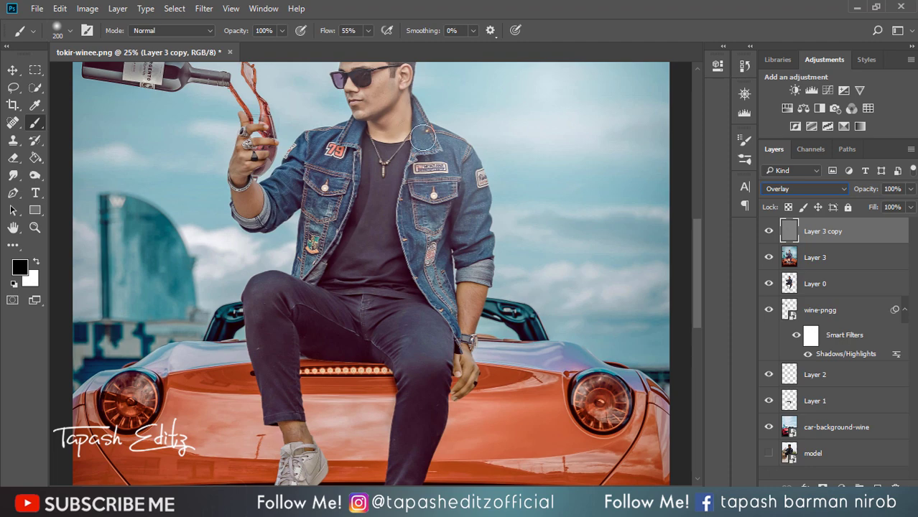
pyautogui.scroll(3, 699, 238)
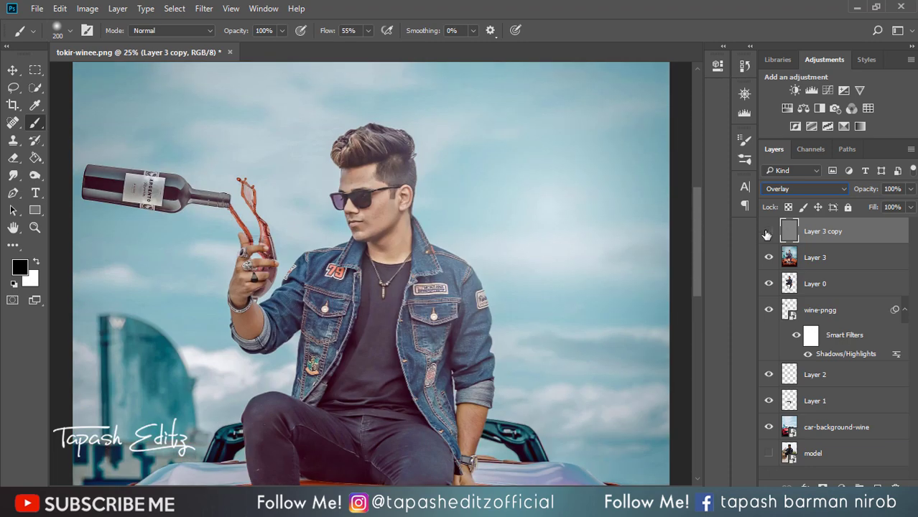
pyautogui.hotkey('ctrl', '+')
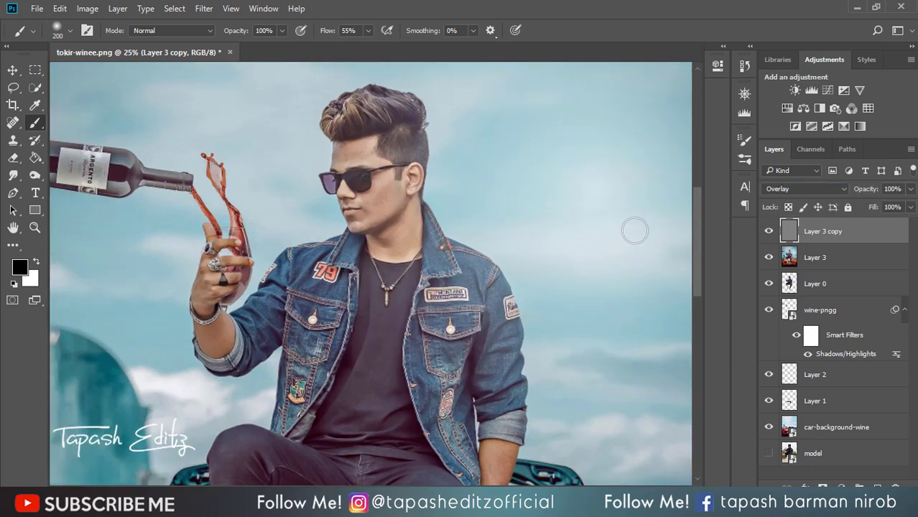
pyautogui.hotkey('ctrl', '-')
pyautogui.hotkey('ctrl', '-')
pyautogui.hotkey('ctrl', '-')
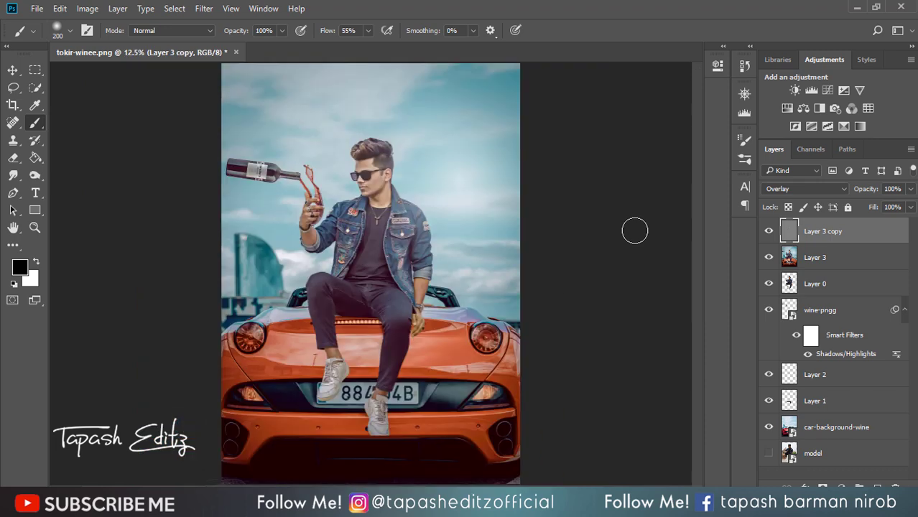
pyautogui.click(825, 506)
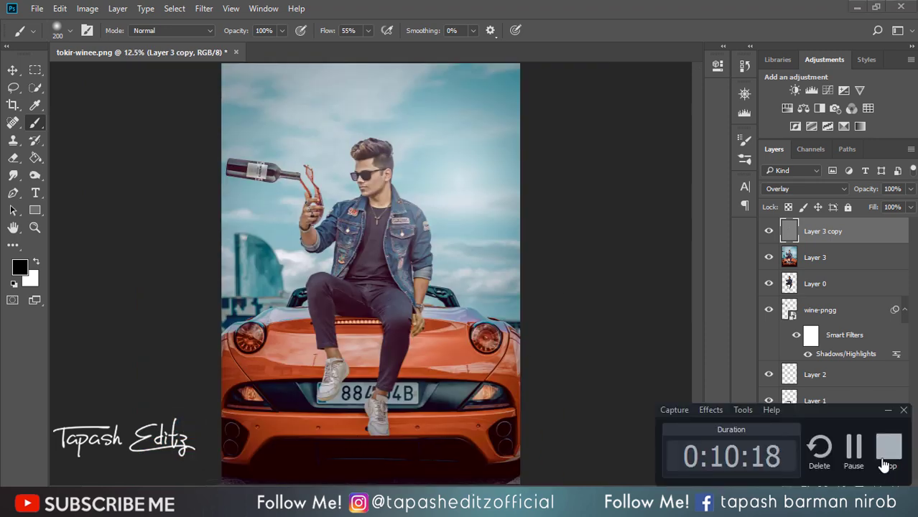